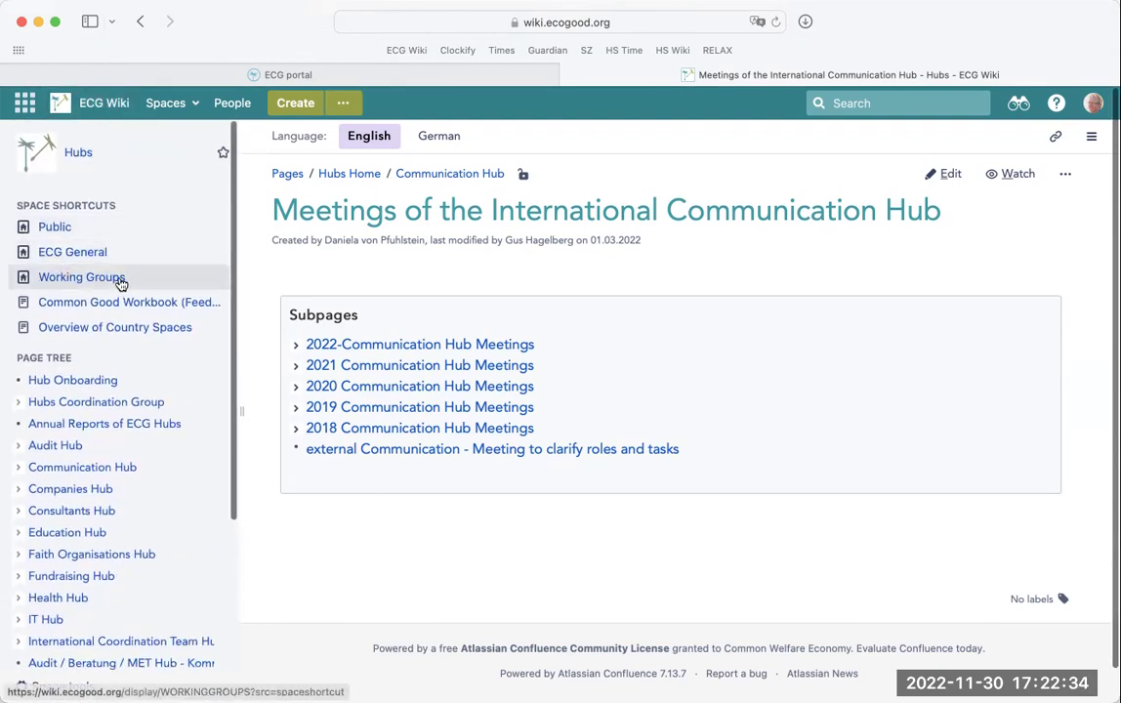
Open the Working Groups space and review its list of ECG working groups and the instructions for adding one.
{"action": "left_click", "coordinate": [78, 282]}
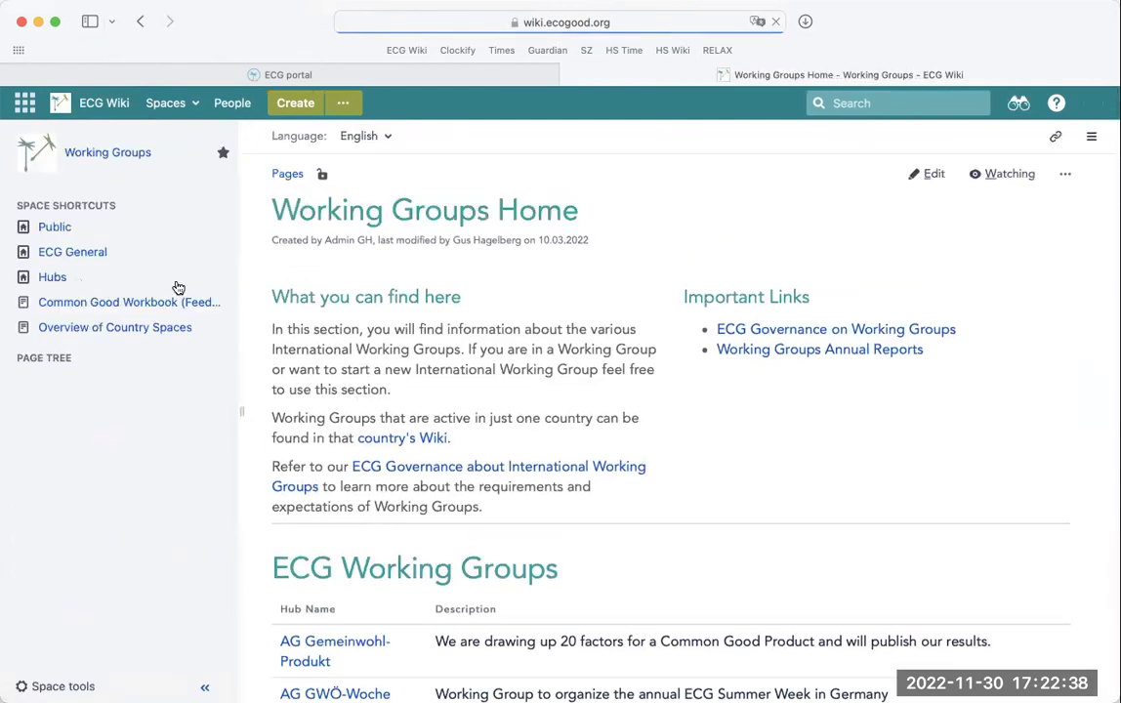
{"action": "scroll", "coordinate": [425, 390], "scroll_direction": "down", "scroll_amount": 2}
{"action": "scroll", "coordinate": [601, 428], "scroll_direction": "down", "scroll_amount": 6}
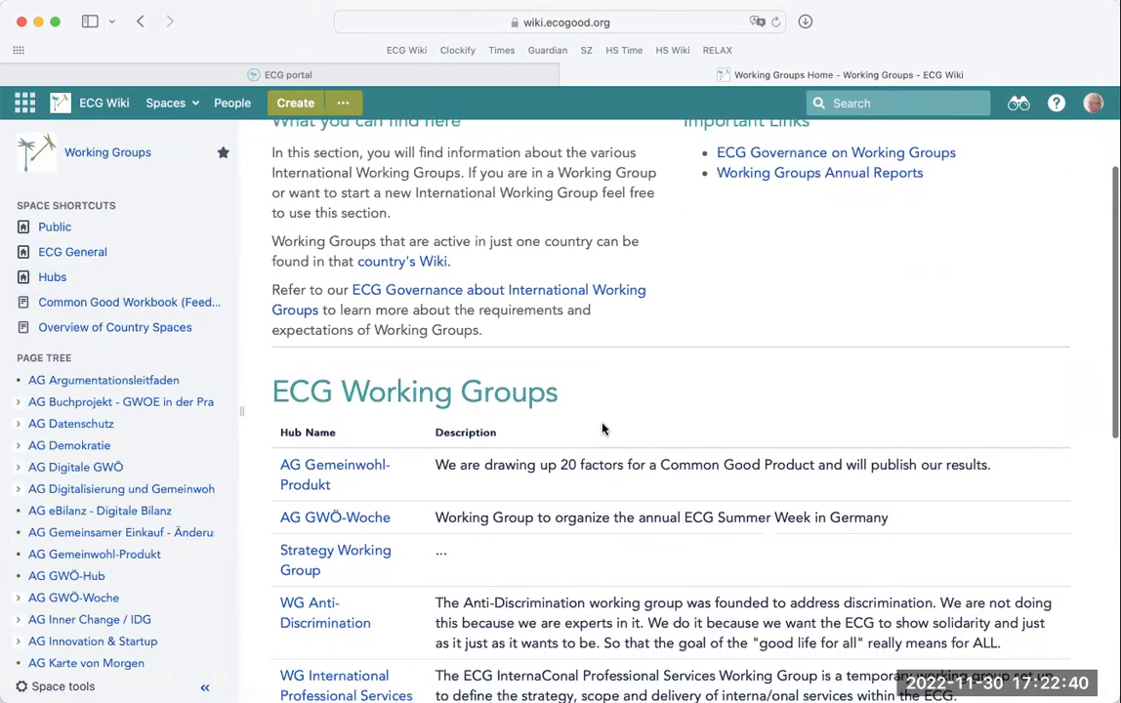
{"action": "scroll", "coordinate": [607, 434], "scroll_direction": "down", "scroll_amount": 9}
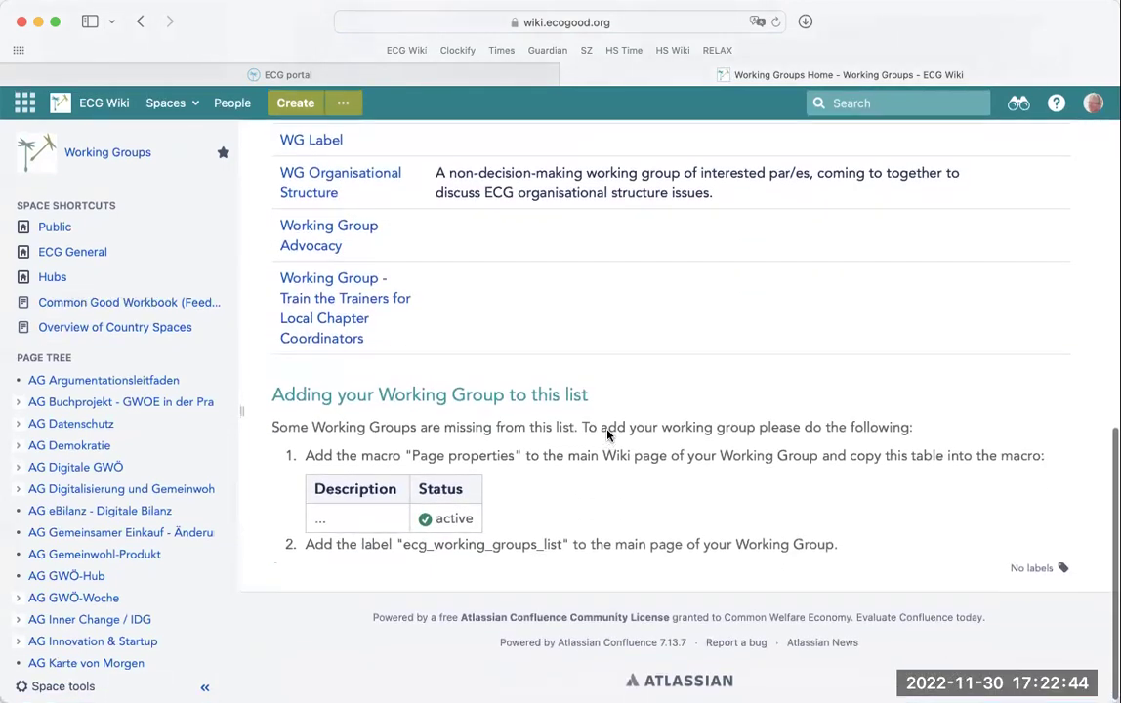
{"action": "scroll", "coordinate": [608, 435], "scroll_direction": "up", "scroll_amount": 6}
{"action": "scroll", "coordinate": [76, 493], "scroll_direction": "down", "scroll_amount": 2}
{"action": "scroll", "coordinate": [76, 493], "scroll_direction": "down", "scroll_amount": 7}
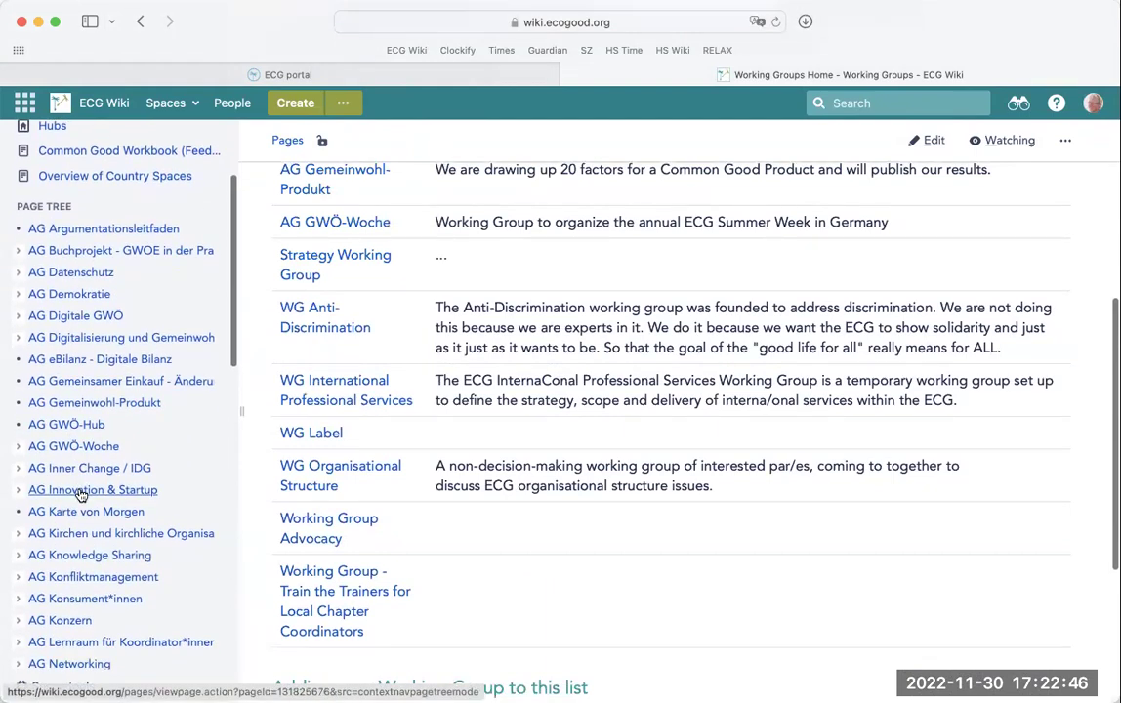
Find WG Organisational Structure in the page tree, collapse its branch and open its page.
{"action": "scroll", "coordinate": [97, 502], "scroll_direction": "down", "scroll_amount": 2}
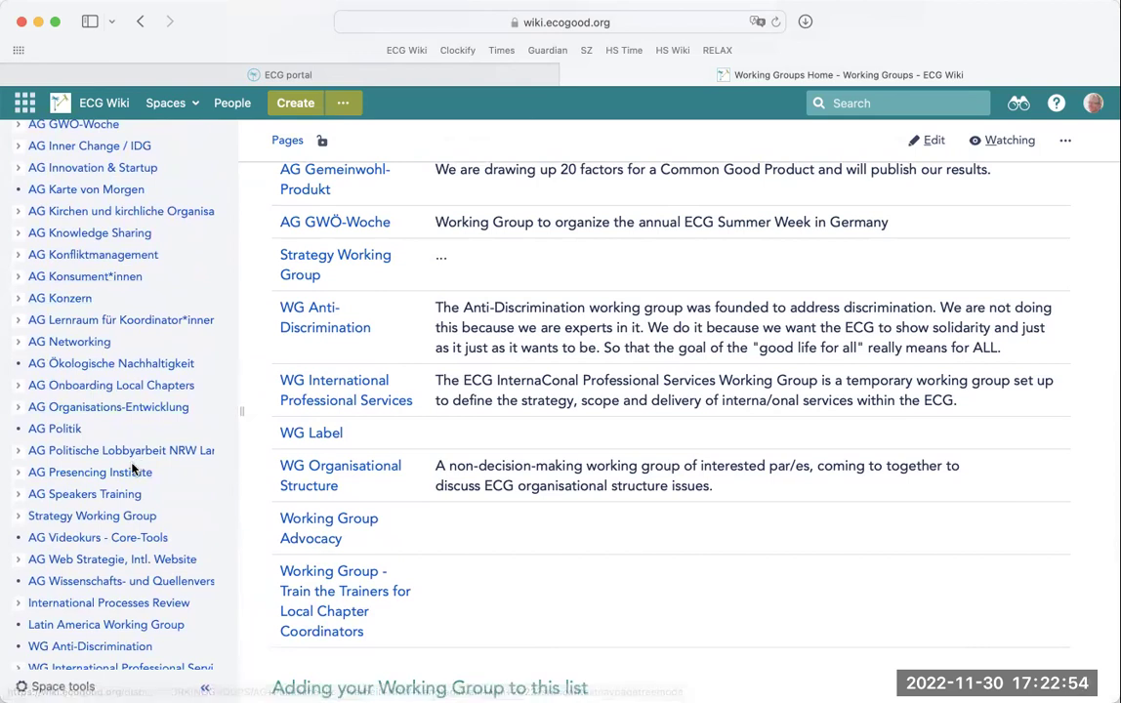
{"action": "scroll", "coordinate": [135, 488], "scroll_direction": "down", "scroll_amount": 4}
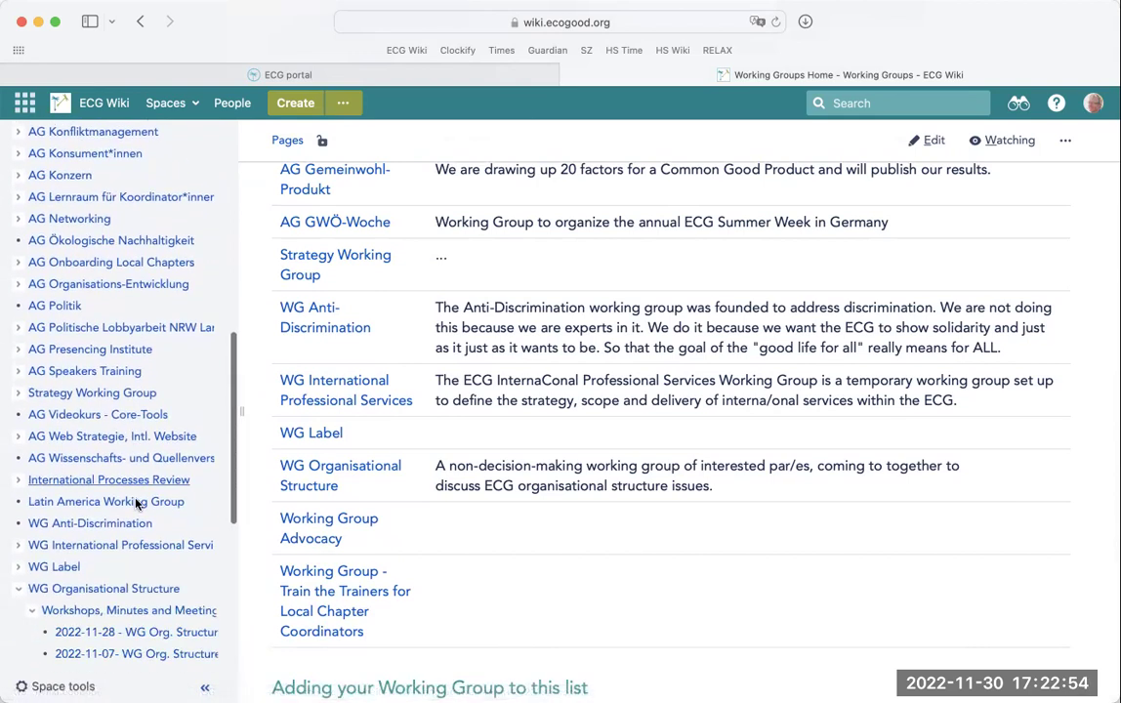
{"action": "left_click", "coordinate": [17, 579]}
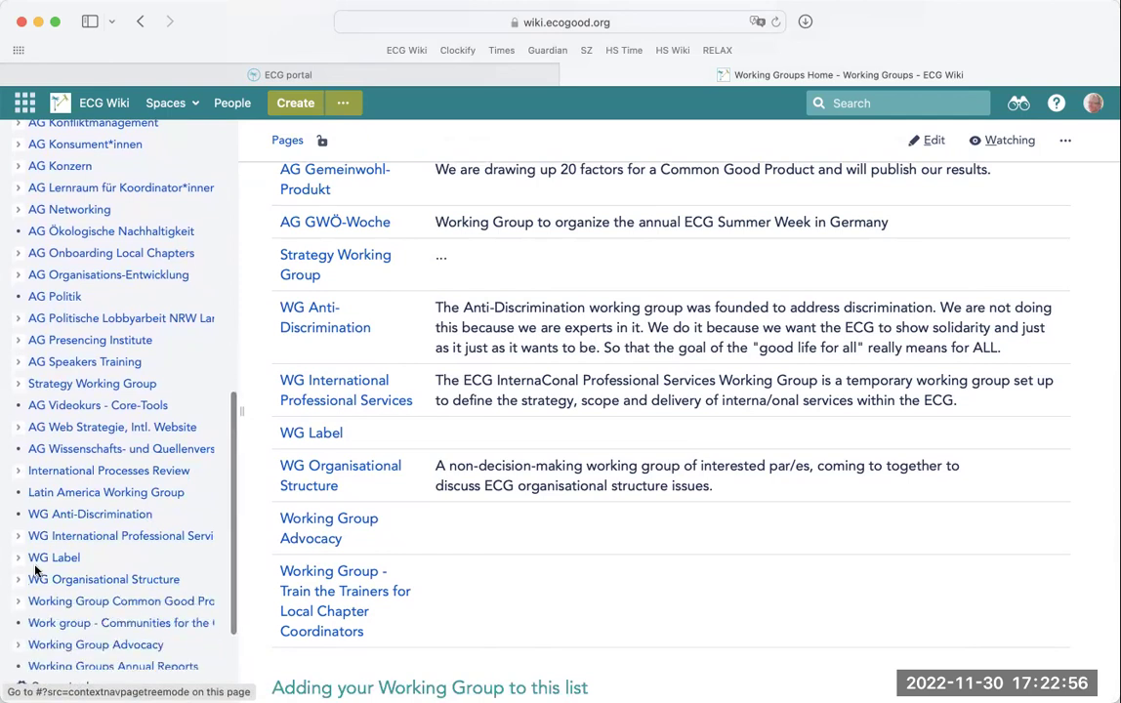
{"action": "left_click", "coordinate": [103, 581]}
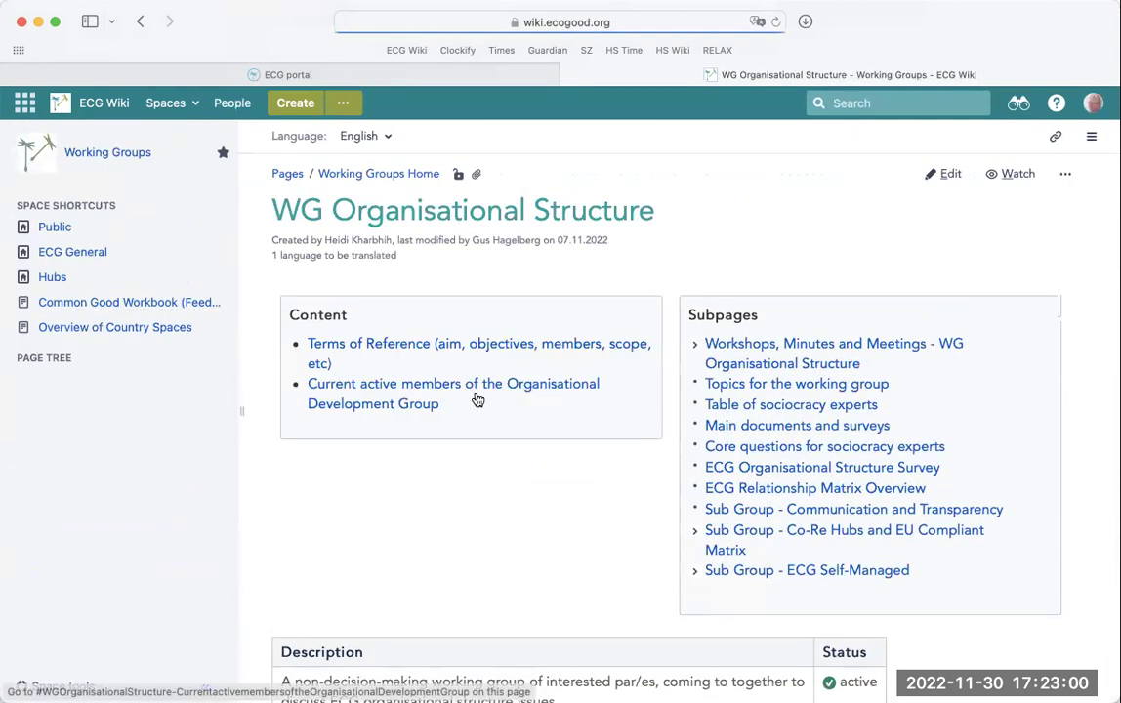
Collapse the Workshops, Minutes and Meetings branch and its parent WG Organisational Structure branch in the page tree.
{"action": "scroll", "coordinate": [476, 401], "scroll_direction": "down", "scroll_amount": 5}
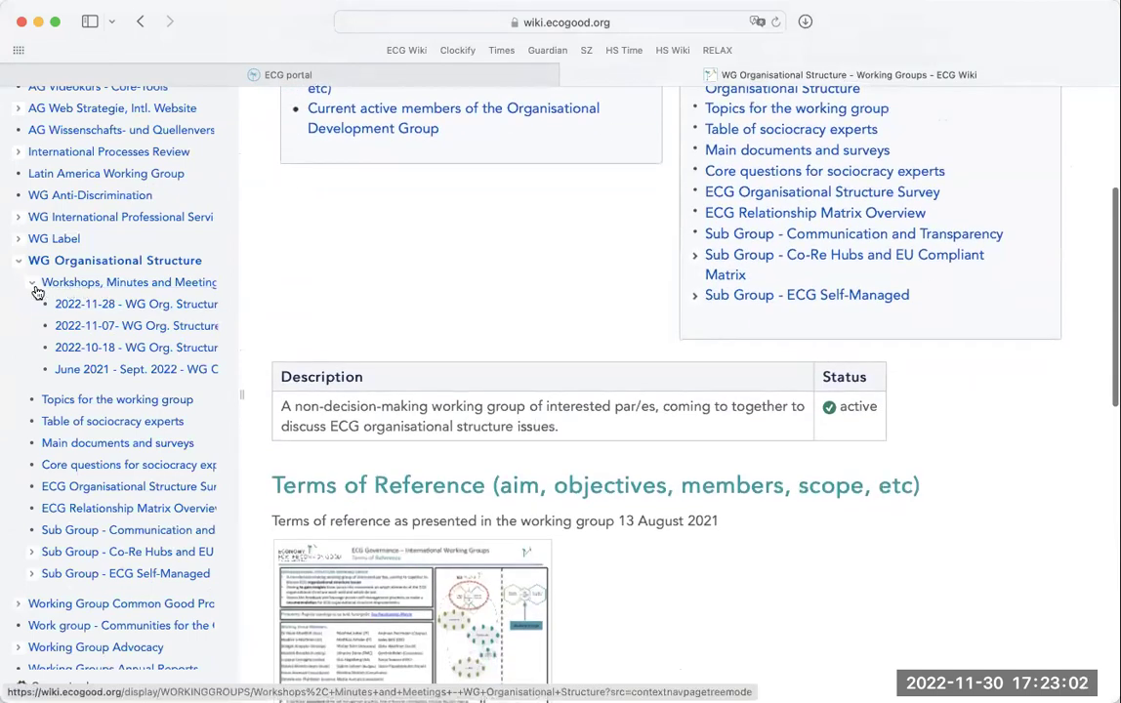
{"action": "left_click", "coordinate": [32, 287]}
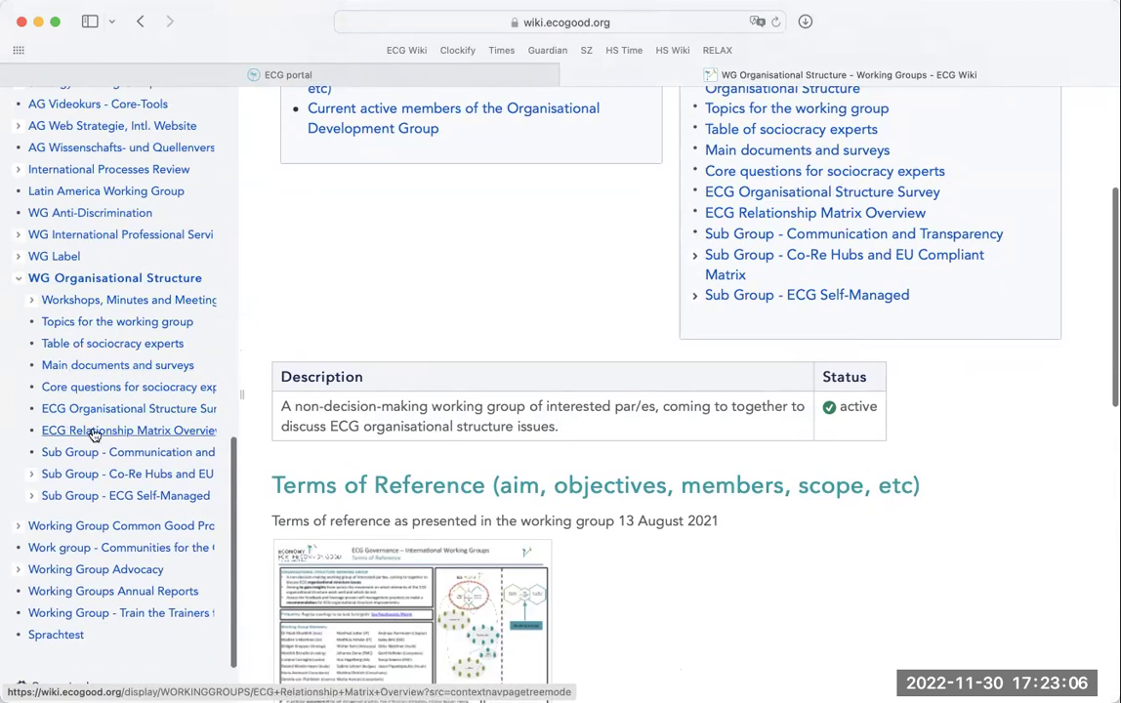
{"action": "left_click", "coordinate": [21, 283]}
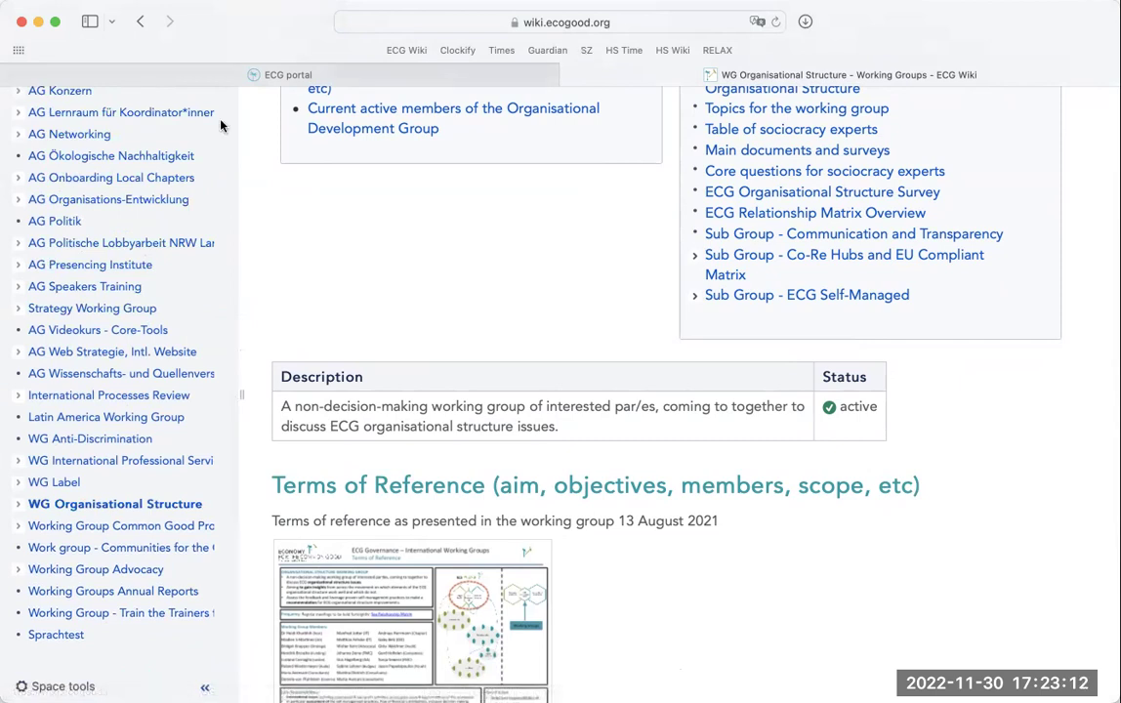
Open the Common Good Workbook feedback space and look through the workbook chapters listed as subpages.
{"action": "scroll", "coordinate": [127, 195], "scroll_direction": "up", "scroll_amount": 10}
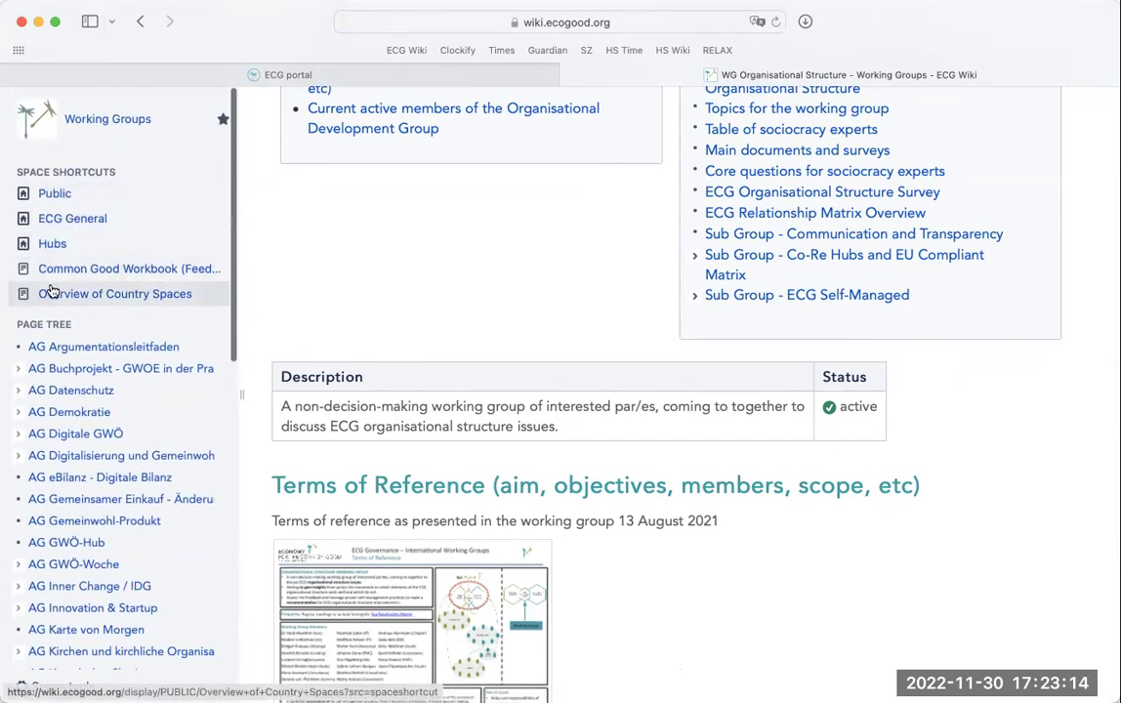
{"action": "left_click", "coordinate": [98, 276]}
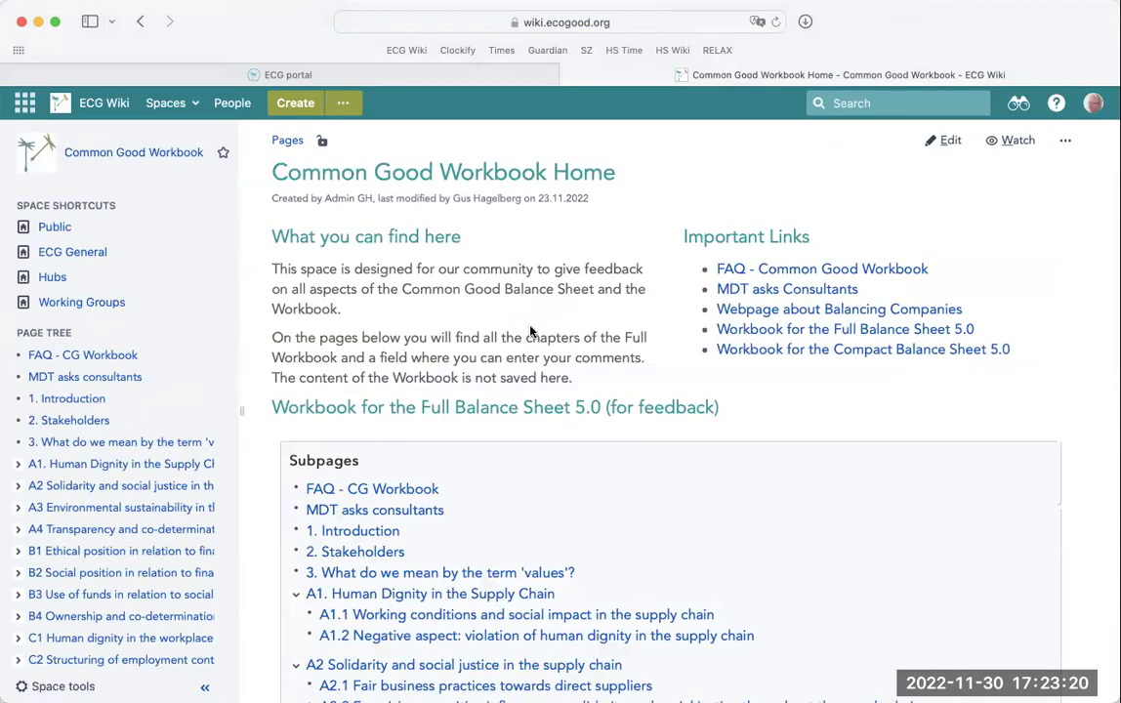
{"action": "scroll", "coordinate": [586, 381], "scroll_direction": "down", "scroll_amount": 3}
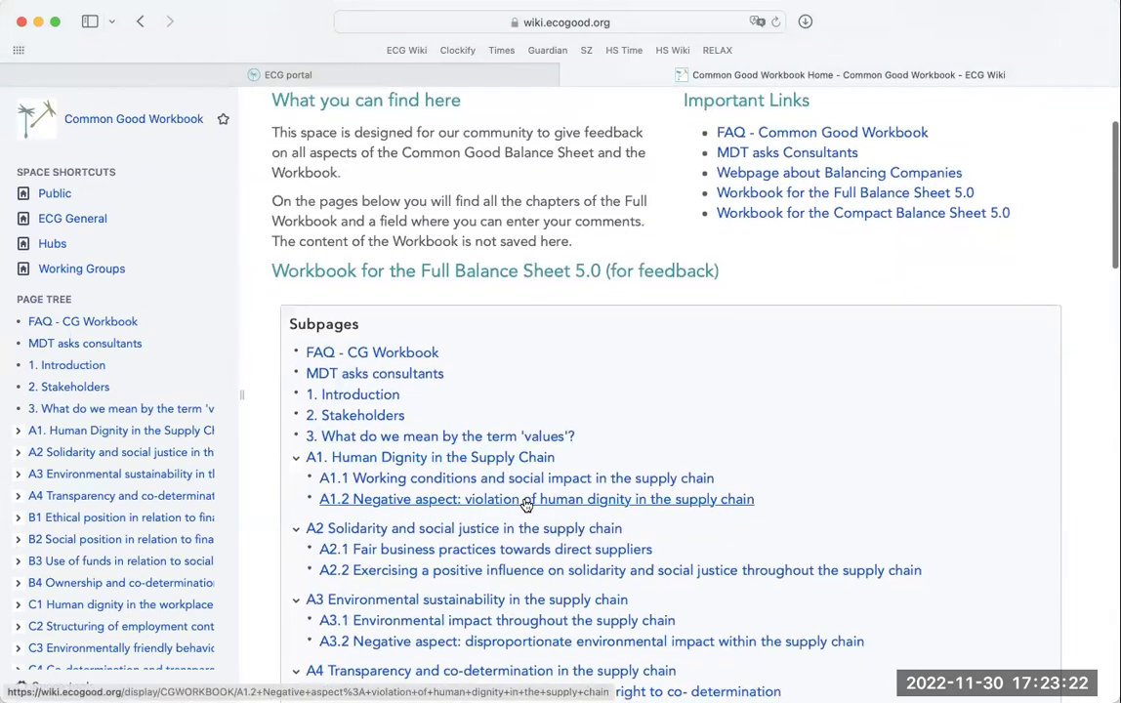
{"action": "scroll", "coordinate": [778, 488], "scroll_direction": "down", "scroll_amount": 4}
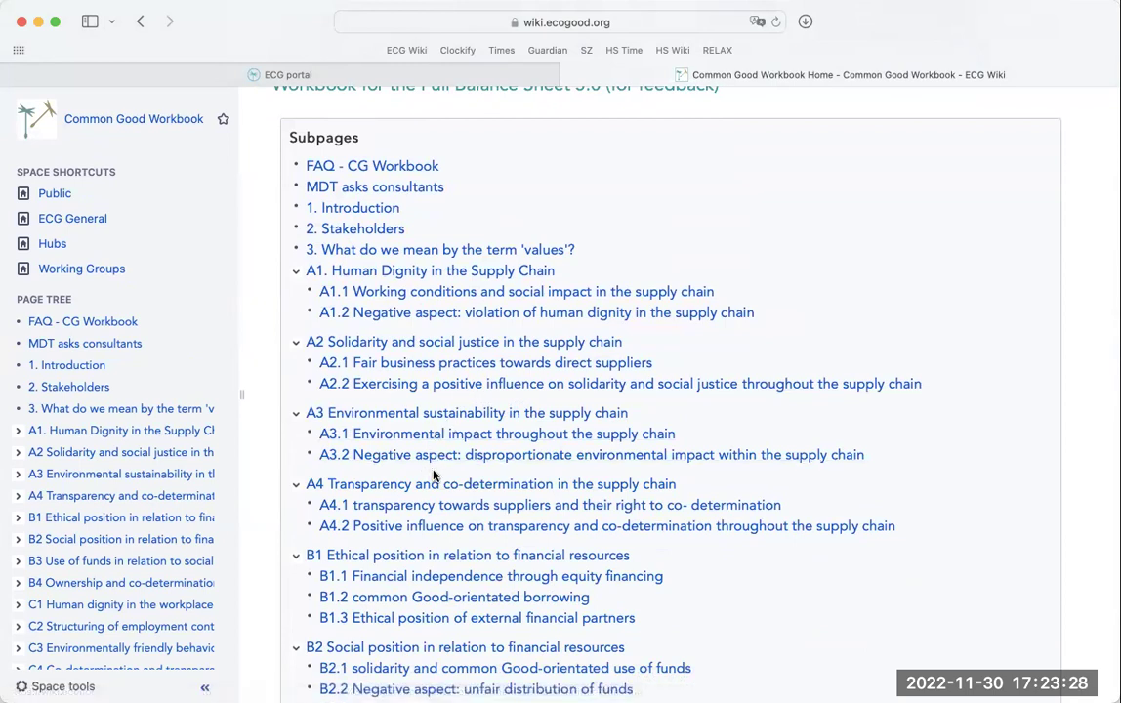
Return to the Public space and open the Deutschland space from the Overview of Country Spaces page.
{"action": "left_click", "coordinate": [51, 194]}
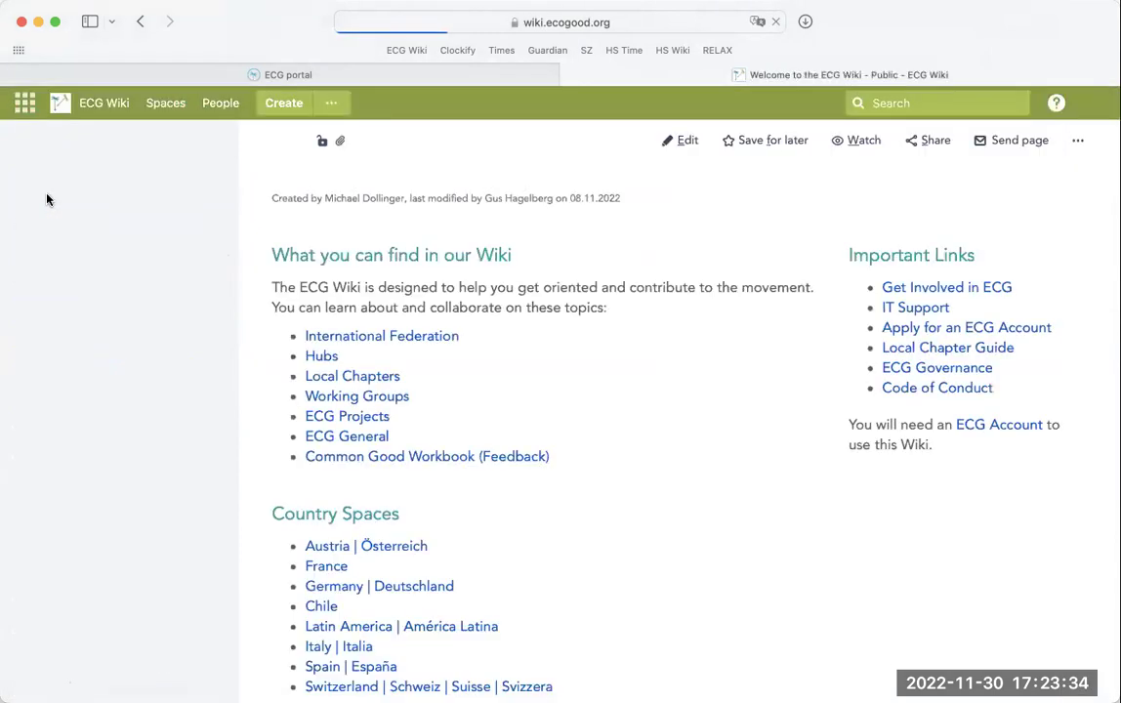
{"action": "left_click", "coordinate": [74, 330]}
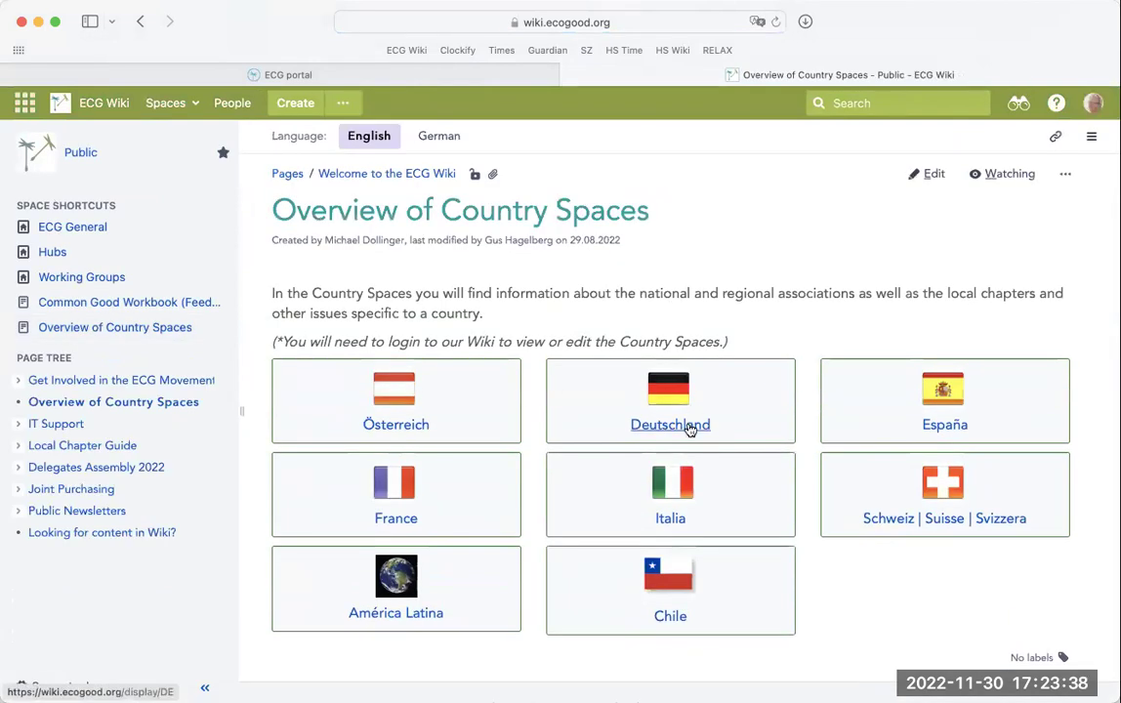
{"action": "scroll", "coordinate": [670, 328], "scroll_direction": "down", "scroll_amount": 2}
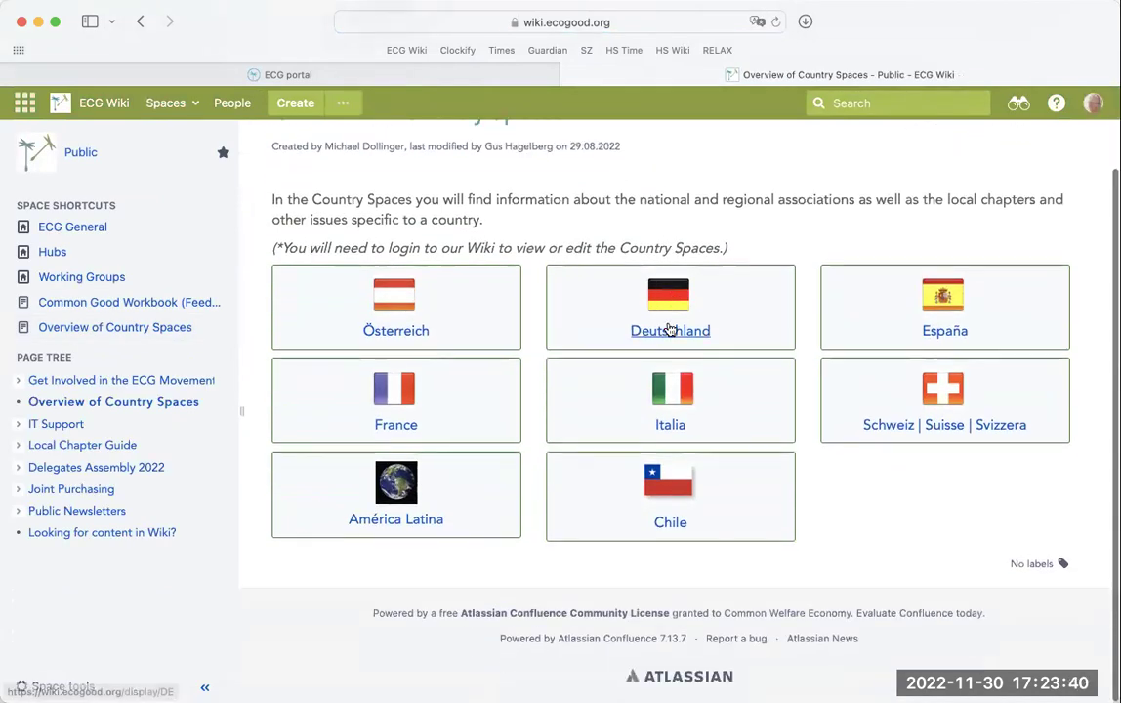
{"action": "left_click", "coordinate": [691, 334]}
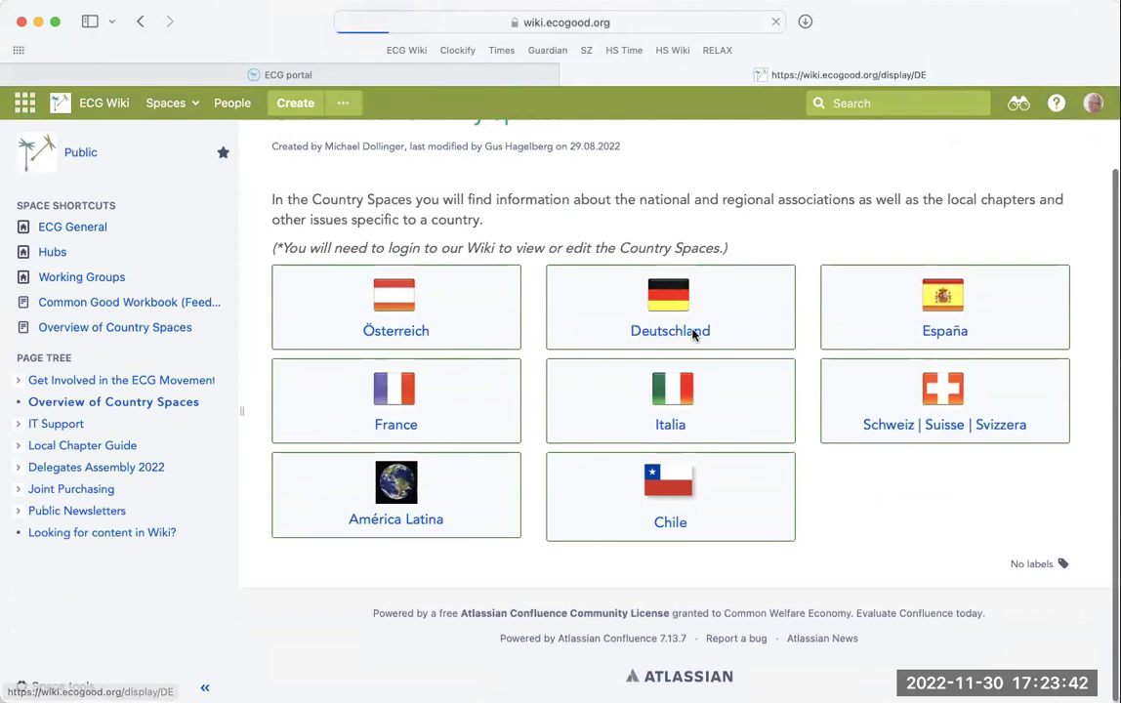
Review the associations, regional groups, further topics and working groups listed on the Deutschland Home page.
{"action": "scroll", "coordinate": [664, 413], "scroll_direction": "down", "scroll_amount": 1}
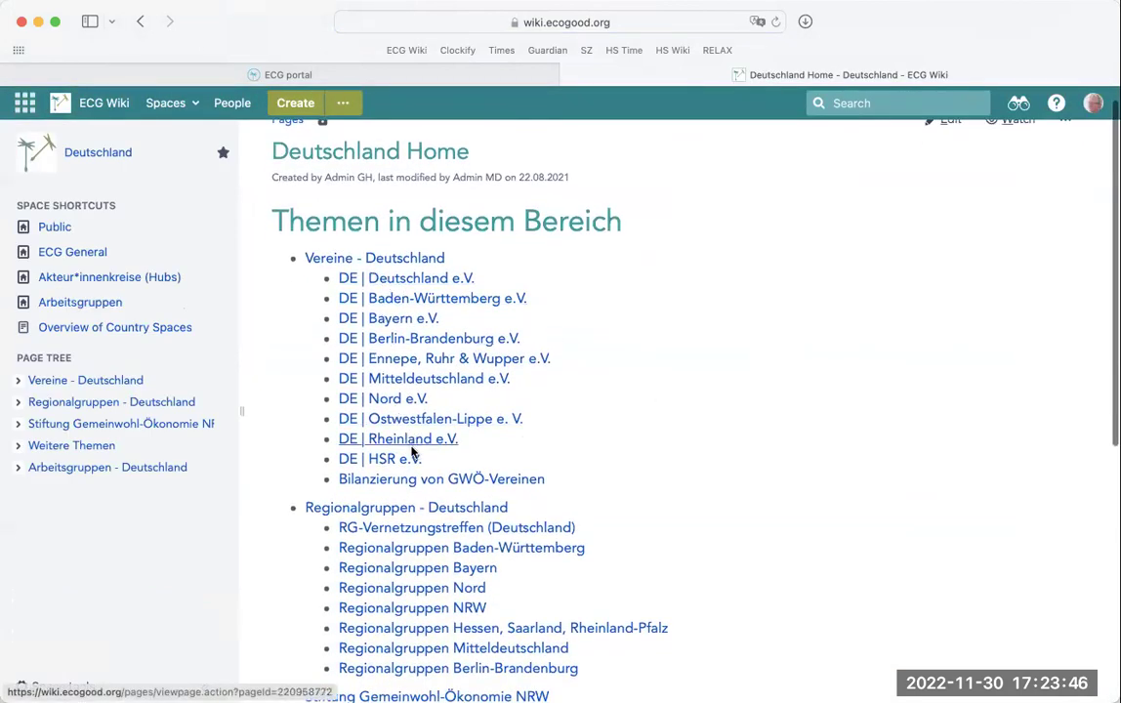
{"action": "scroll", "coordinate": [653, 440], "scroll_direction": "down", "scroll_amount": 4}
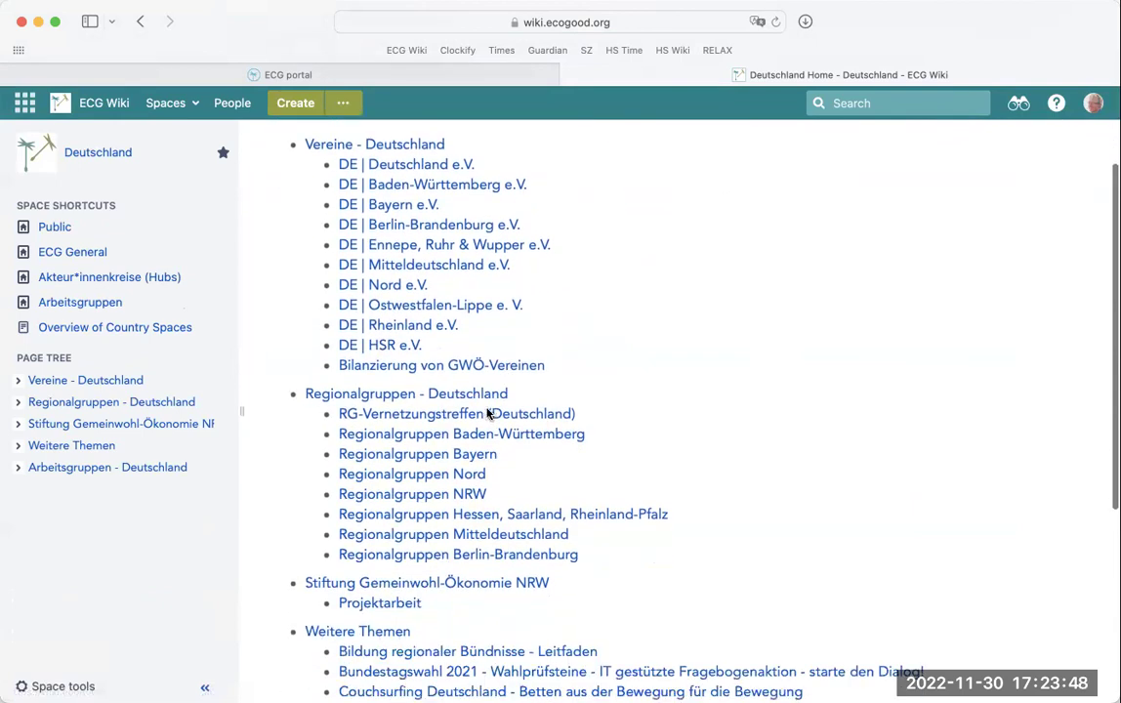
{"action": "scroll", "coordinate": [388, 427], "scroll_direction": "down", "scroll_amount": 6}
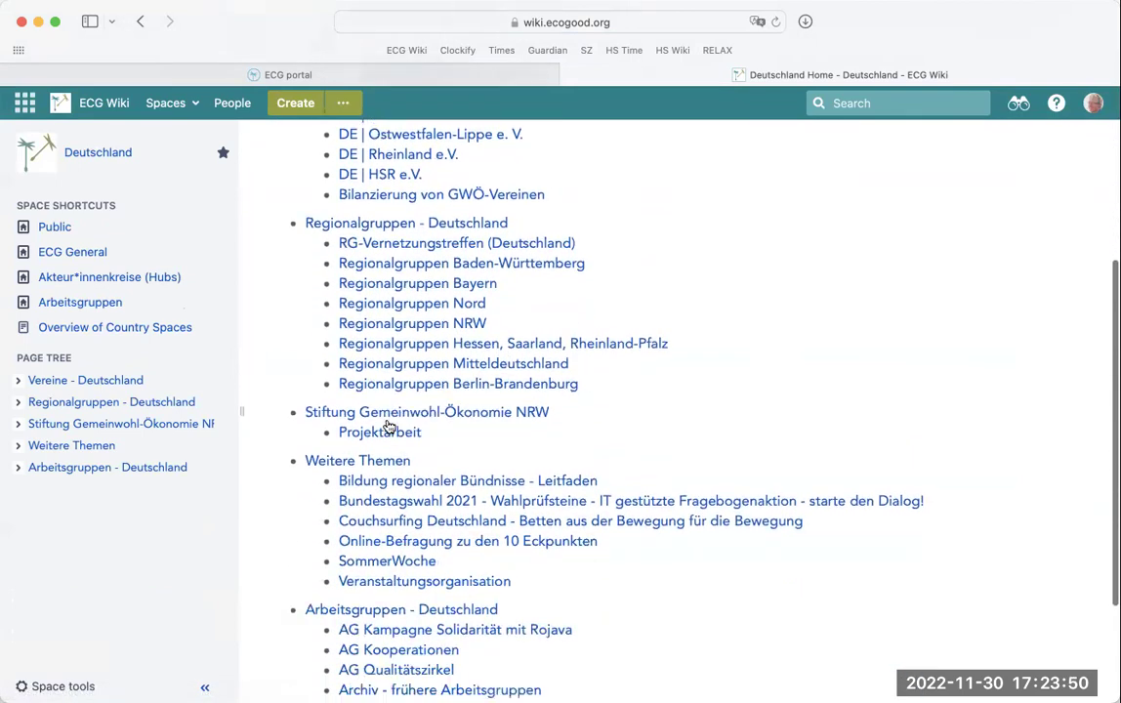
{"action": "scroll", "coordinate": [388, 427], "scroll_direction": "down", "scroll_amount": 2}
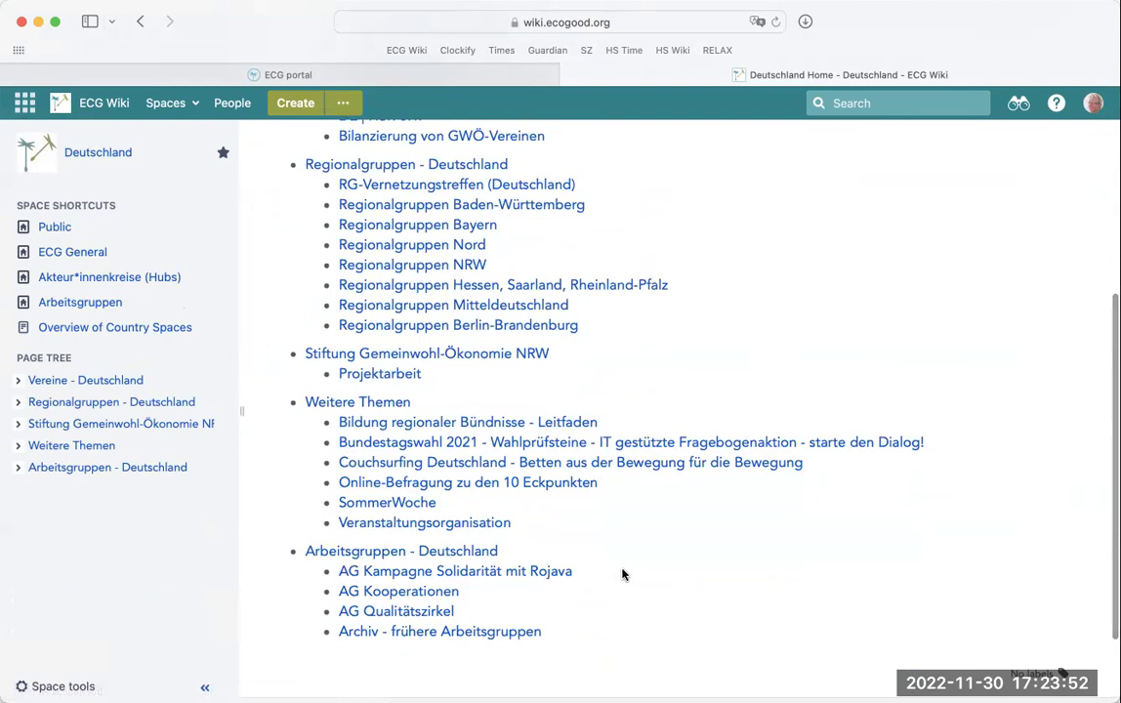
{"action": "scroll", "coordinate": [311, 200], "scroll_direction": "up", "scroll_amount": 6}
{"action": "scroll", "coordinate": [312, 199], "scroll_direction": "up", "scroll_amount": 3}
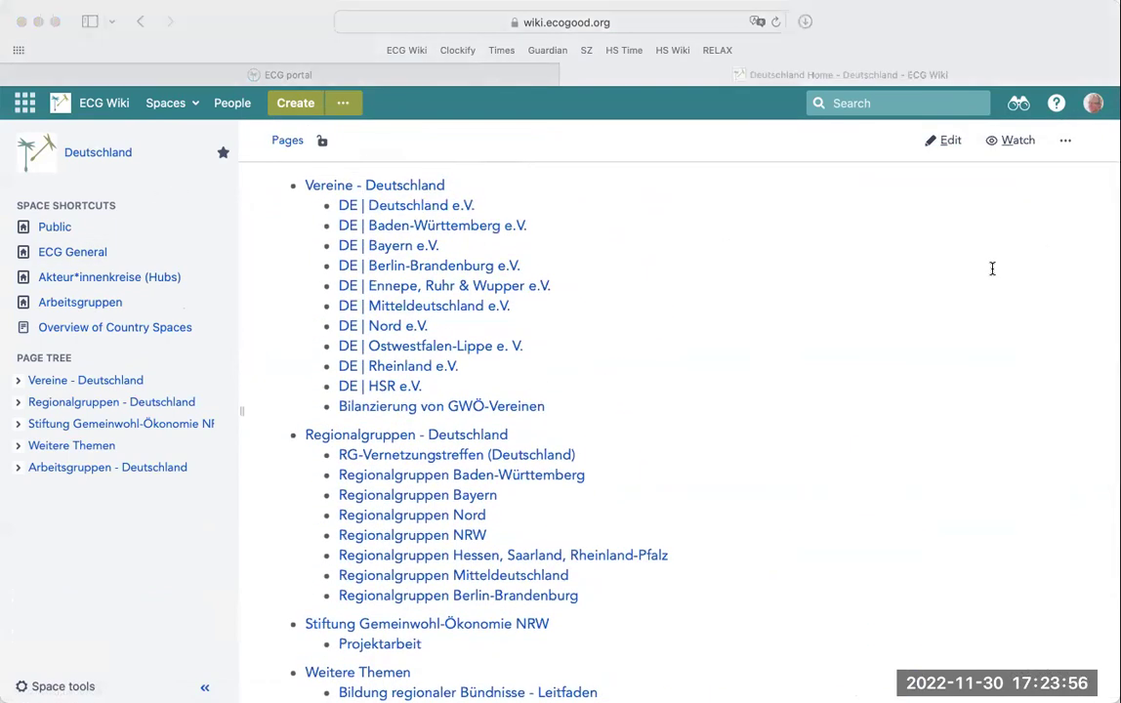
{"action": "left_click", "coordinate": [675, 264]}
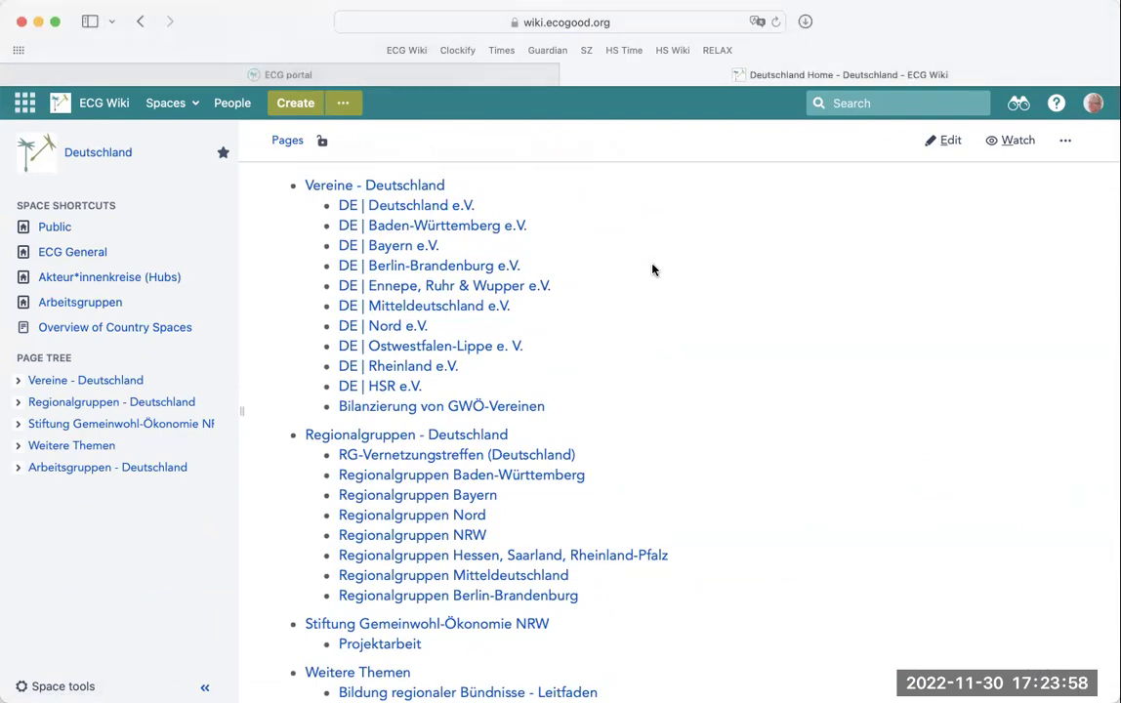
Go through ECG General to the Hubs space and open the Communication Hub's 2022-Communication Hub Meetings page.
{"action": "left_click", "coordinate": [70, 254]}
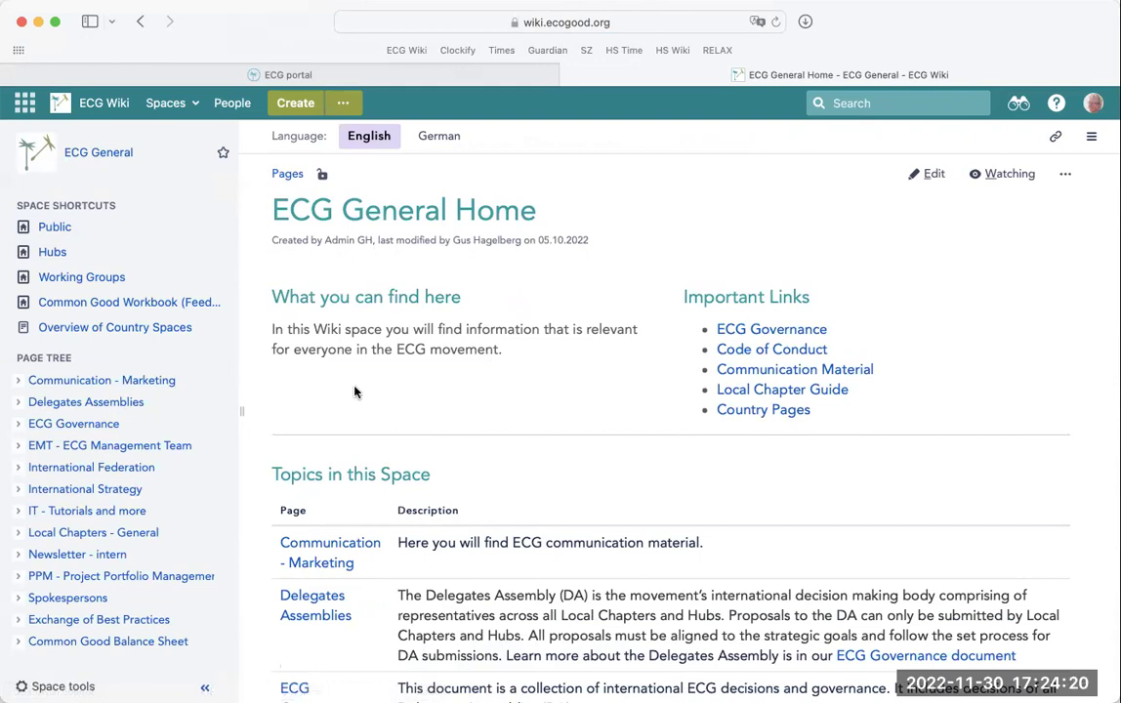
{"action": "left_click", "coordinate": [47, 258]}
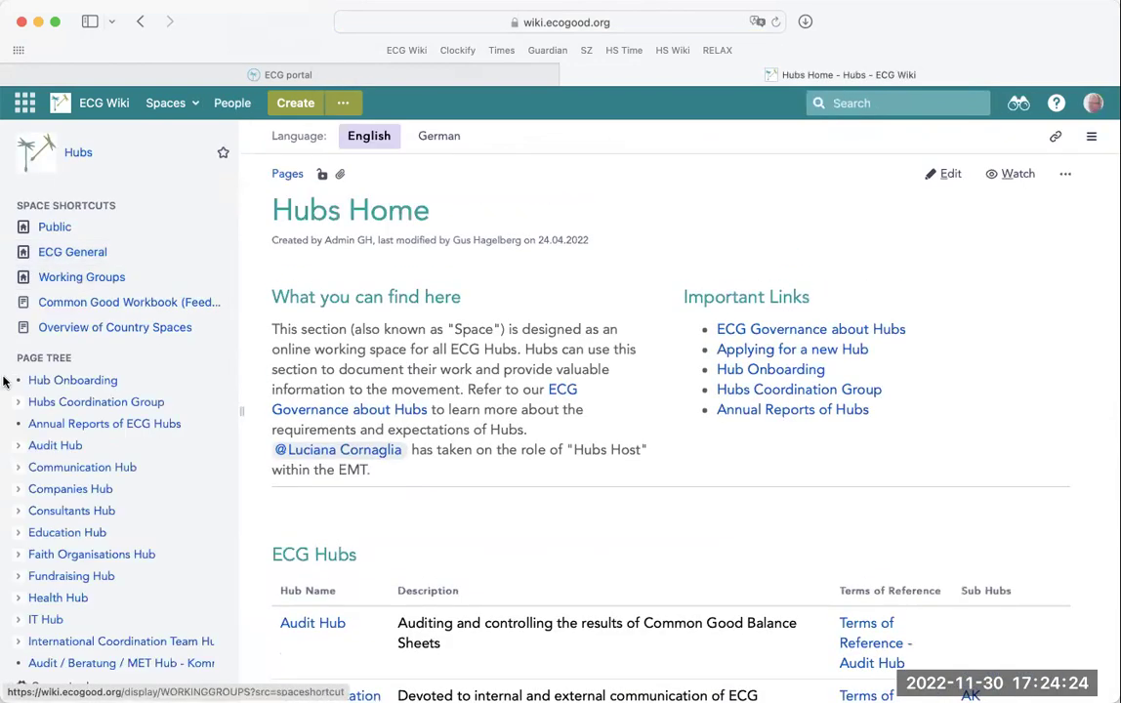
{"action": "left_click", "coordinate": [87, 468]}
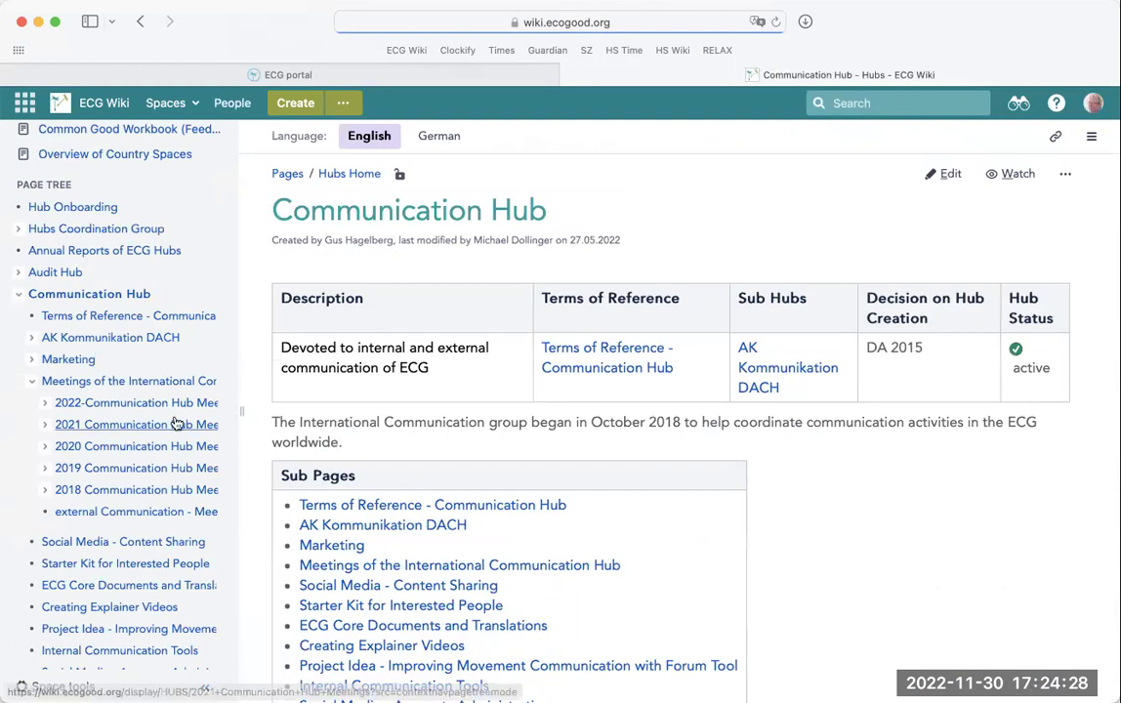
{"action": "left_click", "coordinate": [136, 404]}
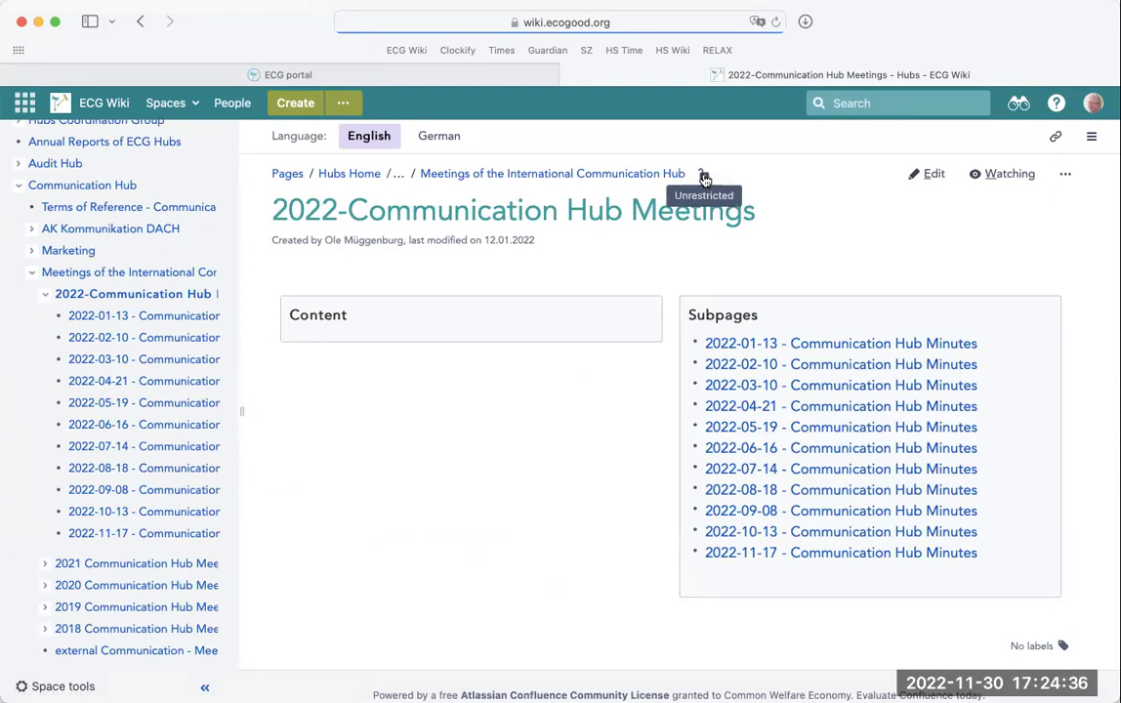
Open the meetings page's restrictions and choose Editing restricted, so everyone can view but only some can edit.
{"action": "left_click", "coordinate": [703, 177]}
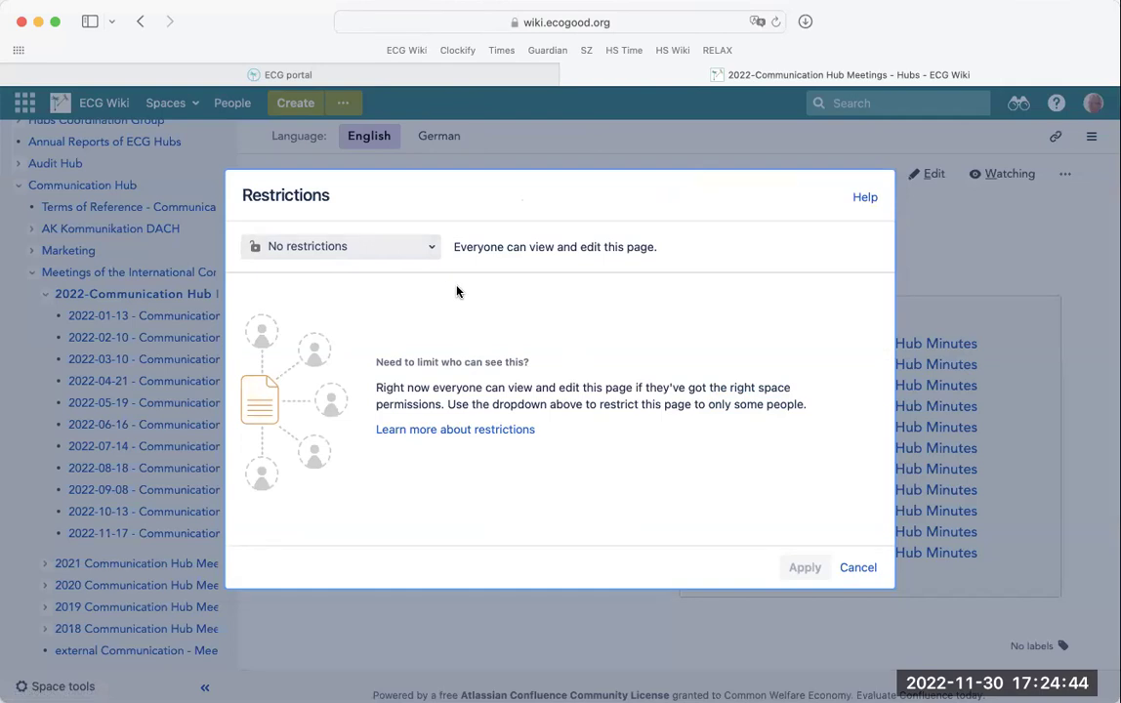
{"action": "left_click", "coordinate": [338, 249]}
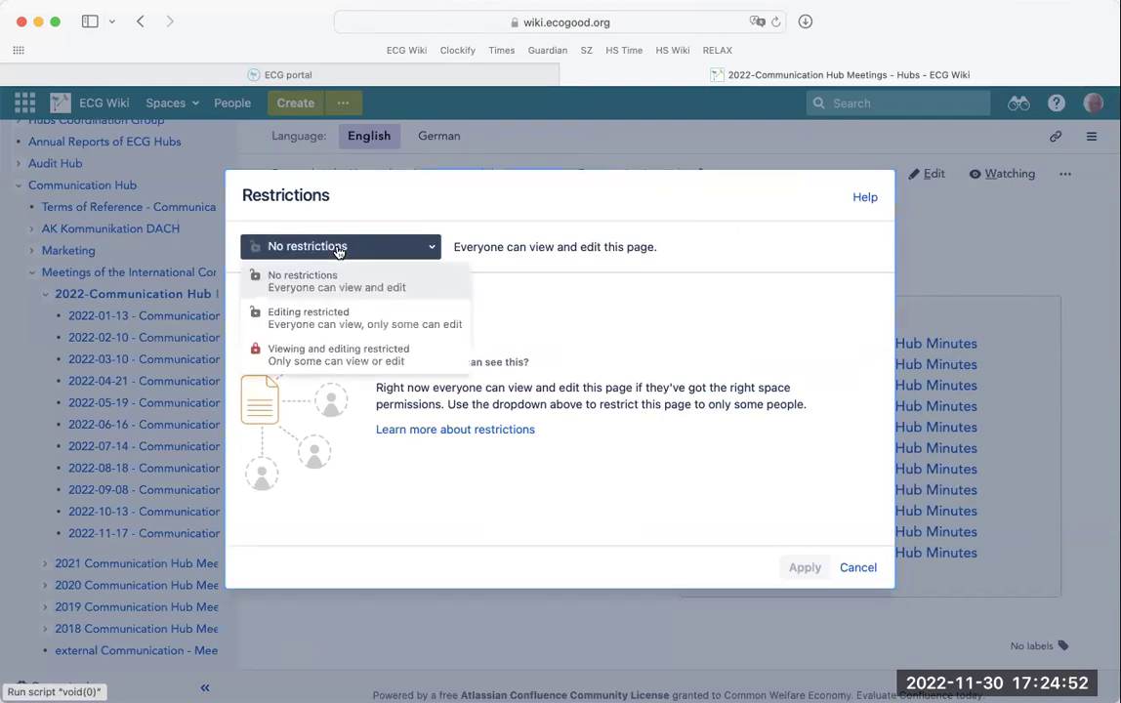
{"action": "left_click", "coordinate": [307, 318]}
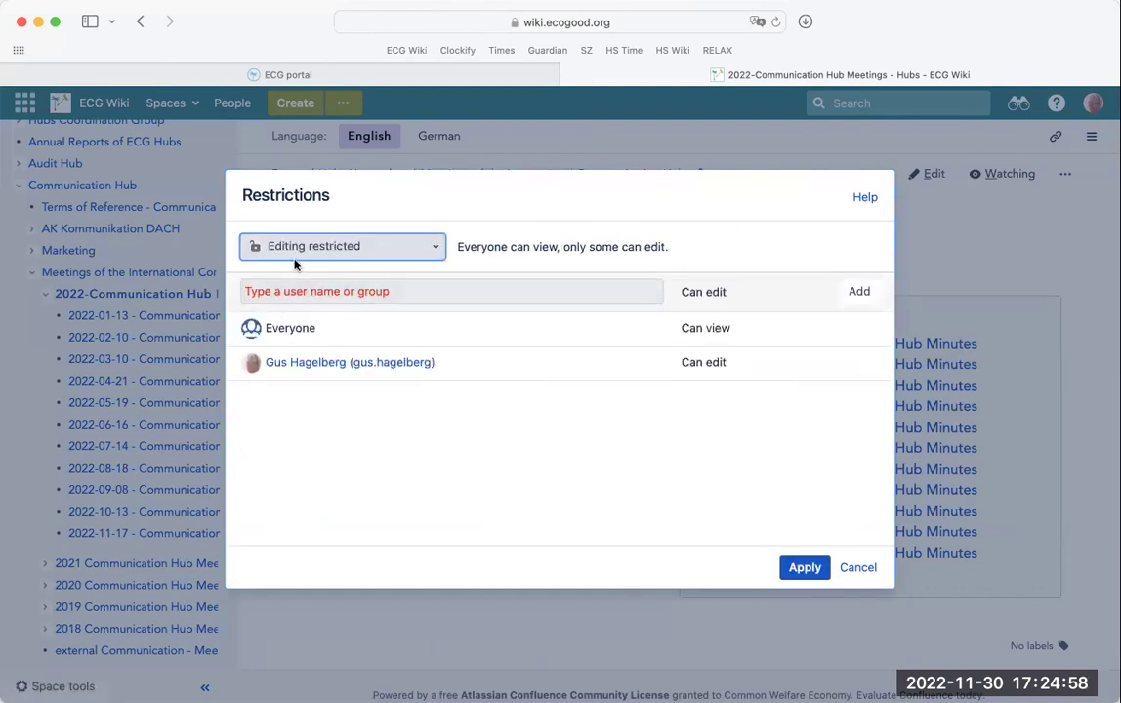
Search by first name for users who could be given edit permission on the page, and clear the search entry.
{"action": "left_click", "coordinate": [295, 292]}
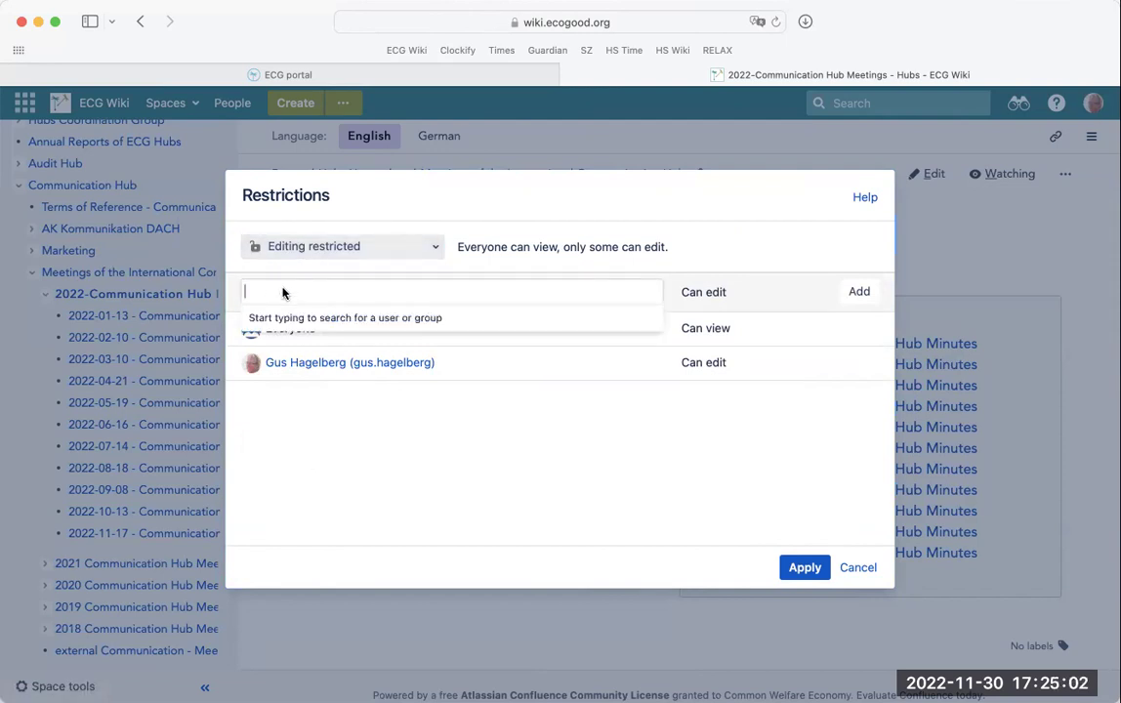
{"action": "type", "text": "gus"}
{"action": "key", "text": "BackSpace"}
{"action": "key", "text": "BackSpace"}
{"action": "type", "text": "michael."}
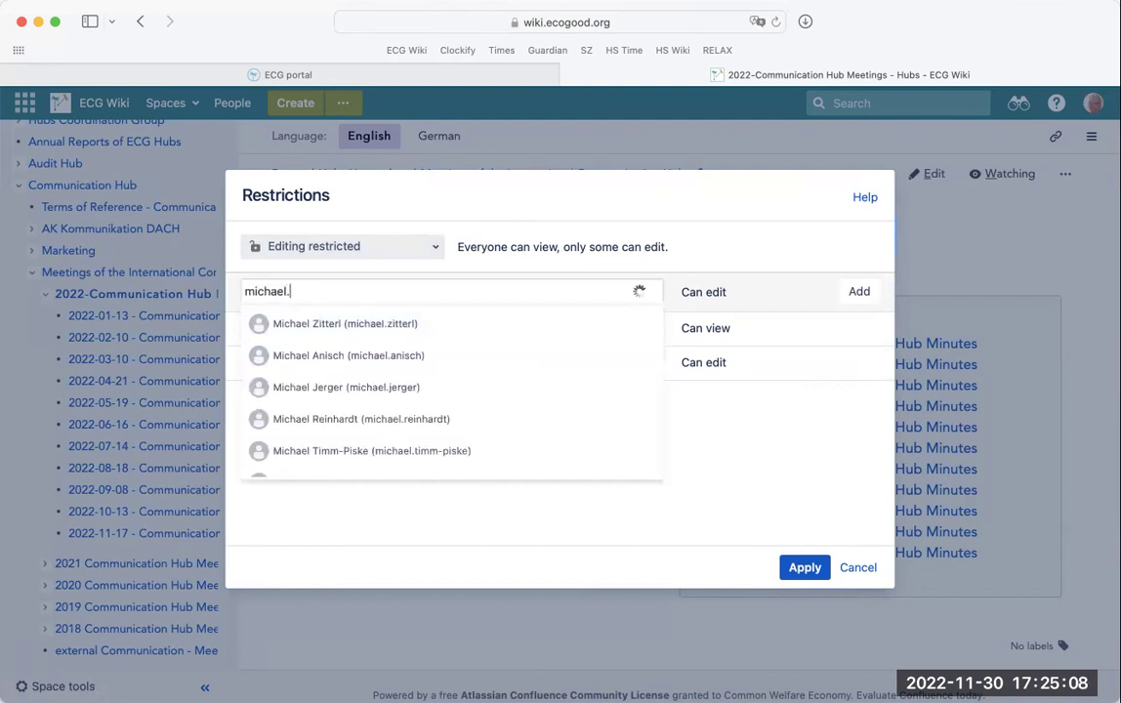
{"action": "key", "text": "BackSpace"}
{"action": "key", "text": "BackSpace"}
{"action": "key", "text": "BackSpace"}
{"action": "key", "text": "BackSpace"}
{"action": "key", "text": "BackSpace"}
{"action": "key", "text": "BackSpace"}
{"action": "key", "text": "BackSpace"}
{"action": "key", "text": "BackSpace"}
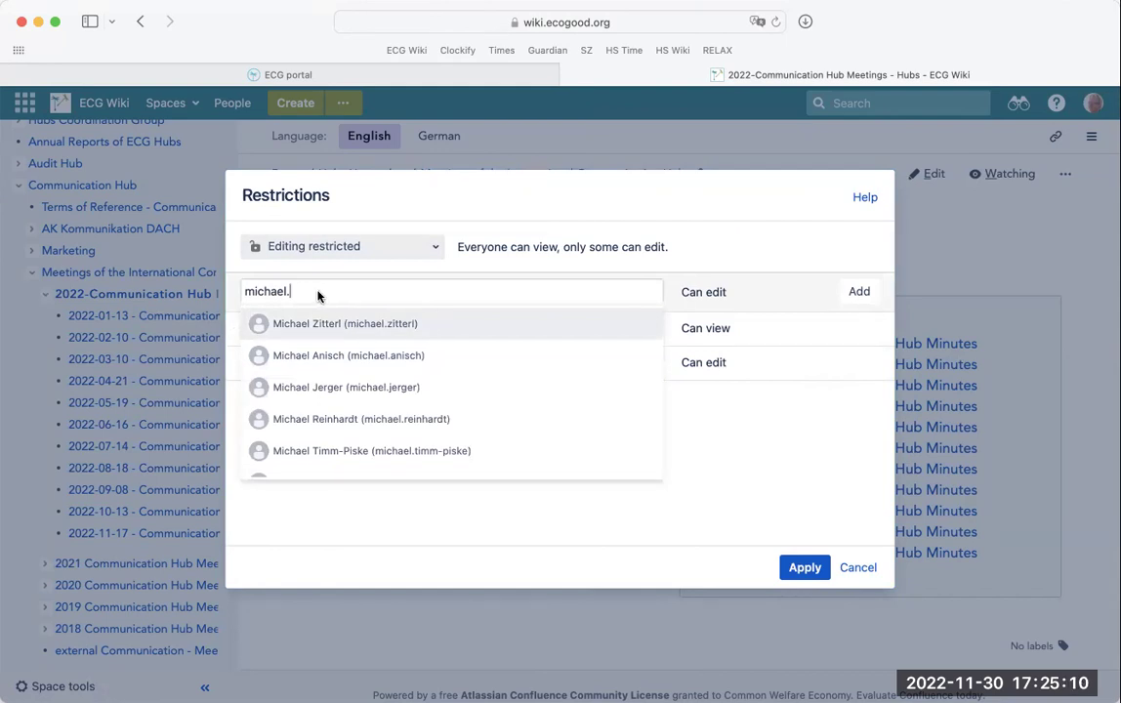
Cancel the restriction changes on the meetings page, and collapse its page tree branches to go to the Communication Hub page.
{"action": "left_click", "coordinate": [858, 569]}
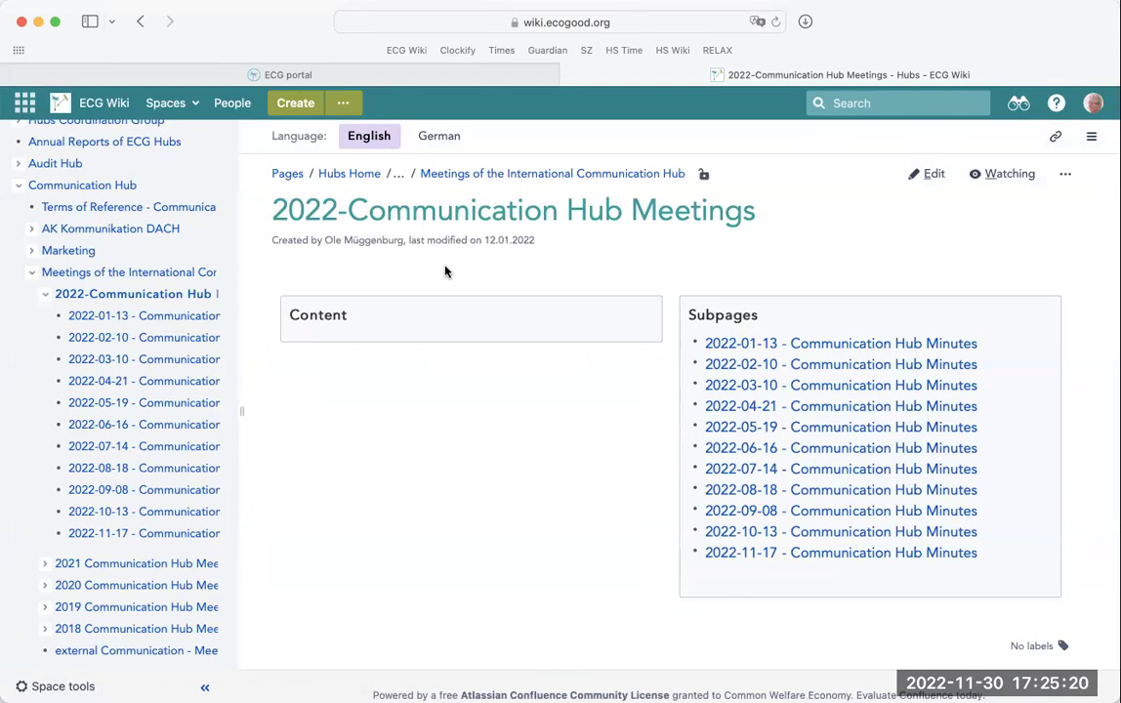
{"action": "left_click", "coordinate": [44, 300]}
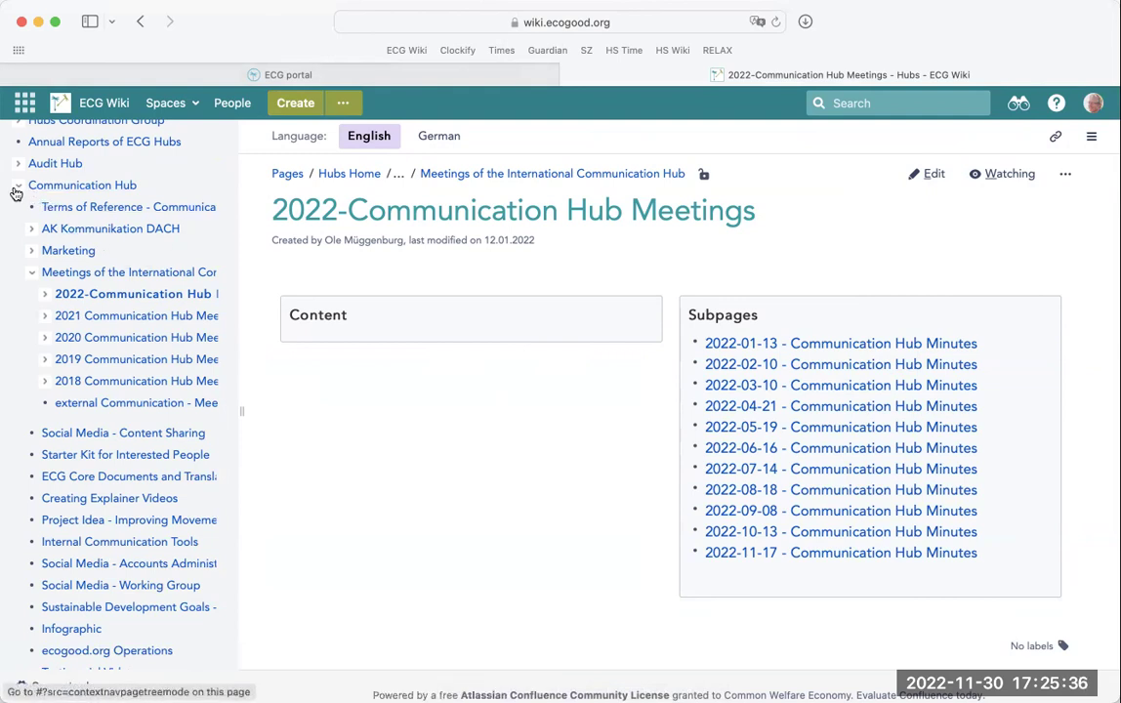
{"action": "left_click", "coordinate": [32, 274]}
{"action": "left_click", "coordinate": [93, 189]}
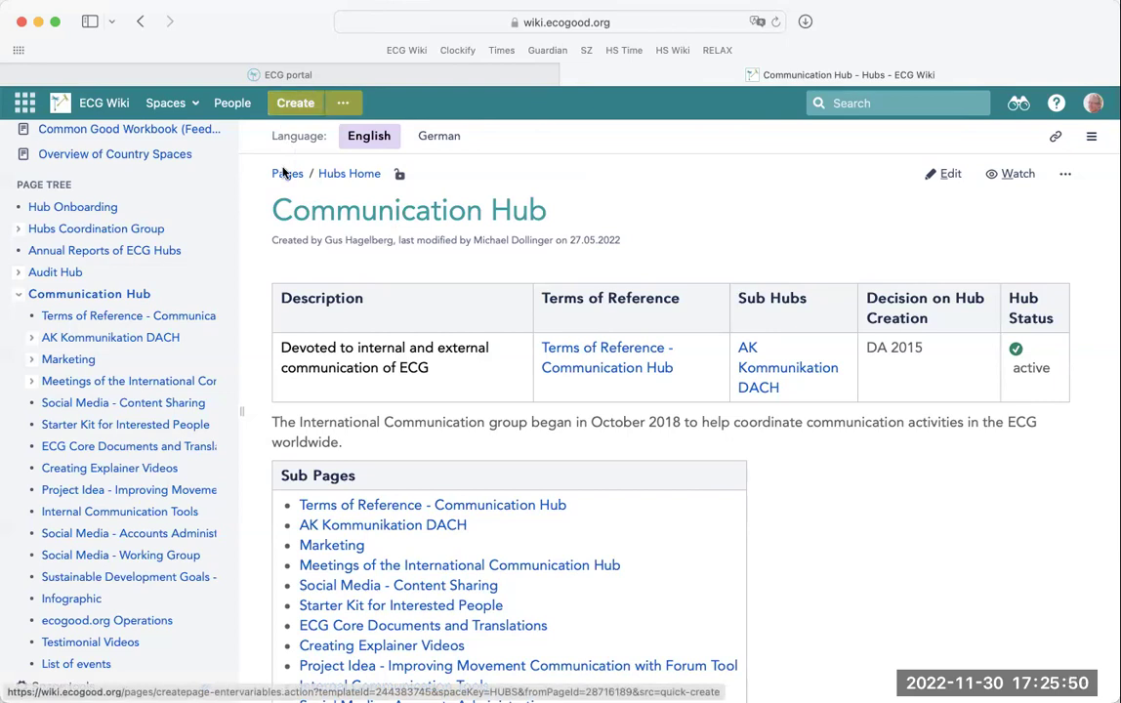
Create a page under Communication Hub, titled "Project Idea from" plus the author's first name and "- Communication Hub".
{"action": "left_click", "coordinate": [298, 103]}
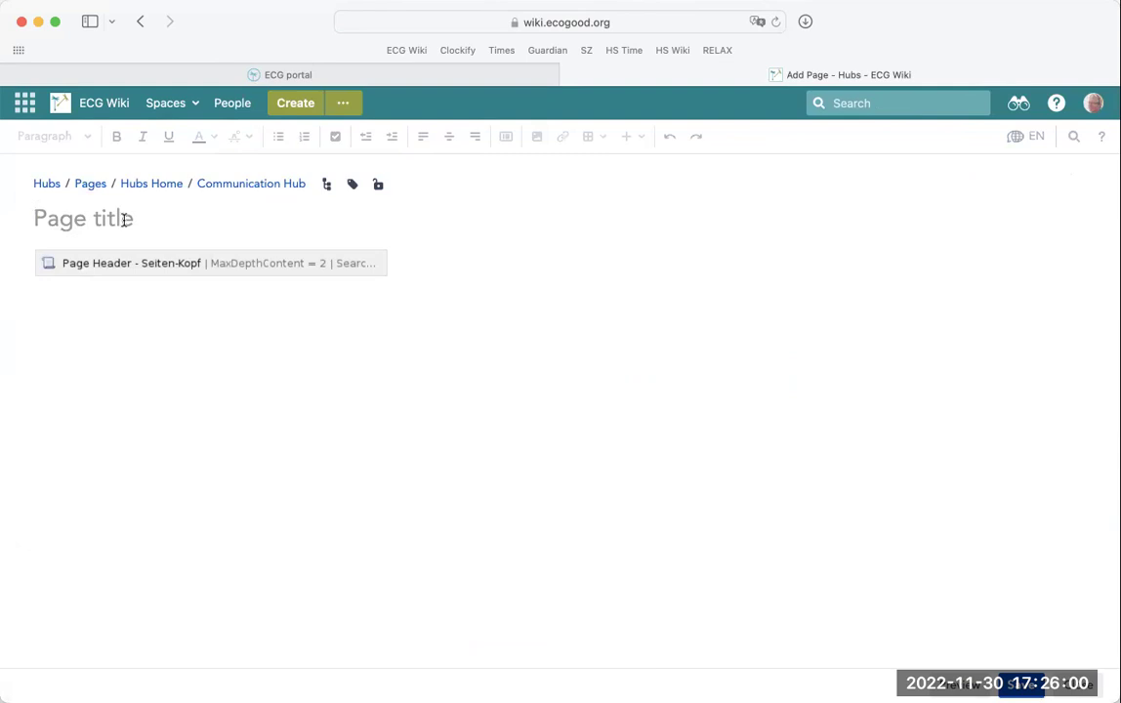
{"action": "type", "text": "Project "}
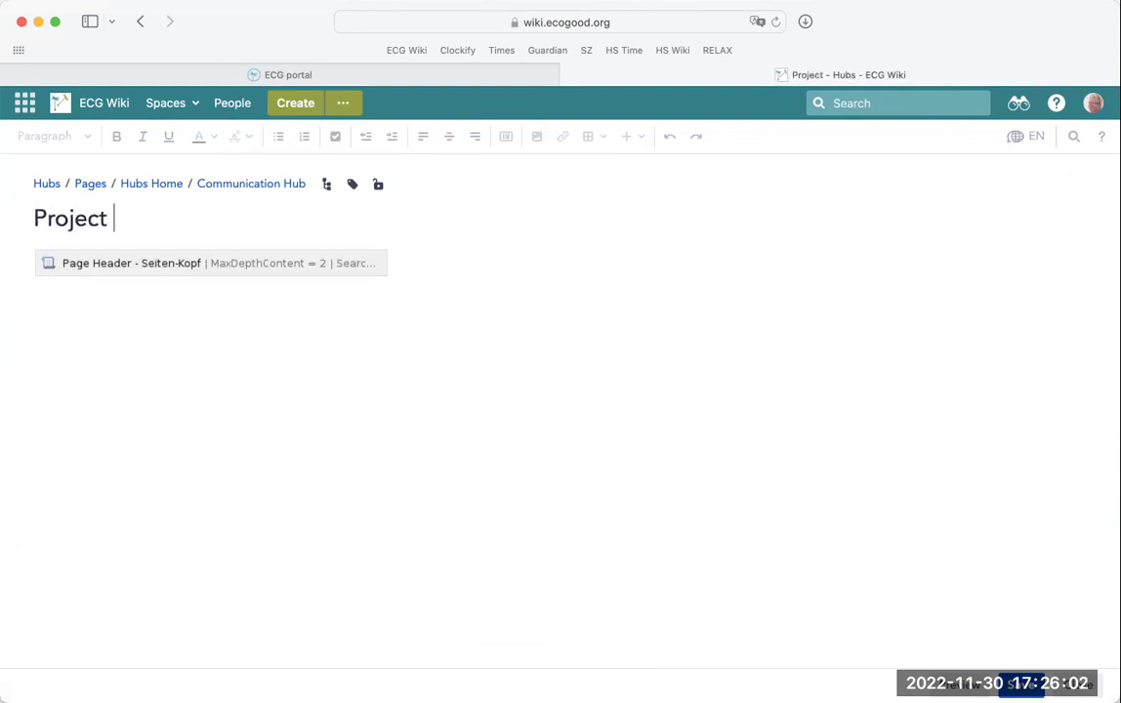
{"action": "type", "text": "Idea from Gus"}
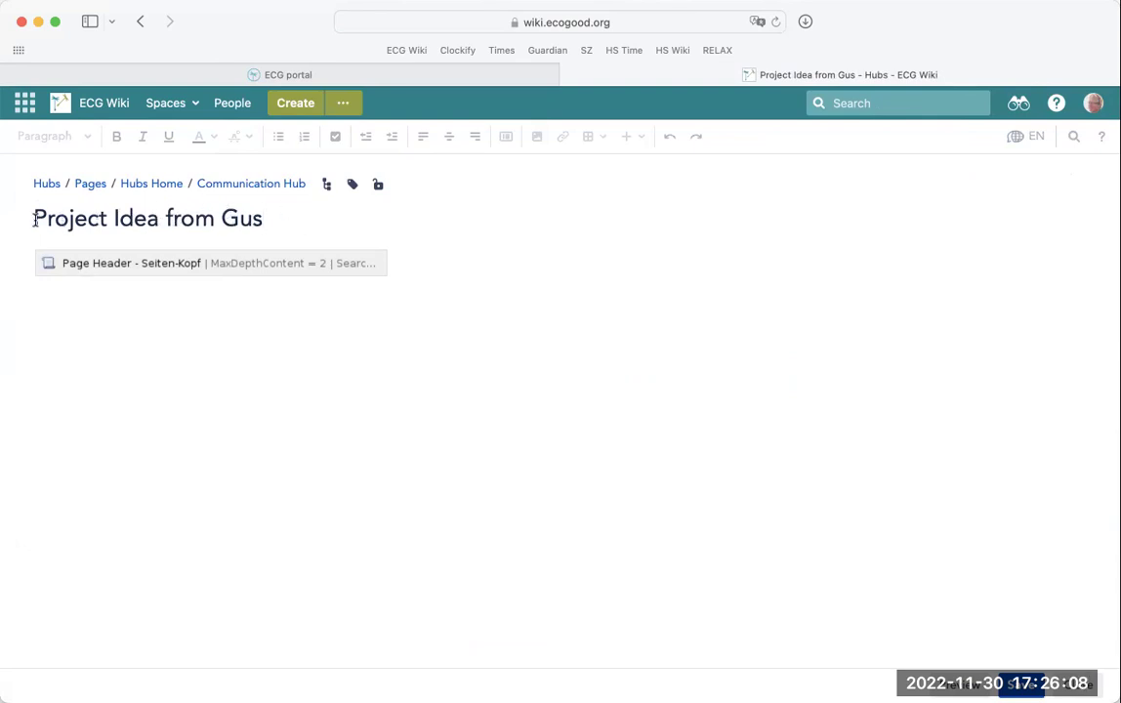
{"action": "left_click_drag", "start_coordinate": [38, 217], "coordinate": [258, 220]}
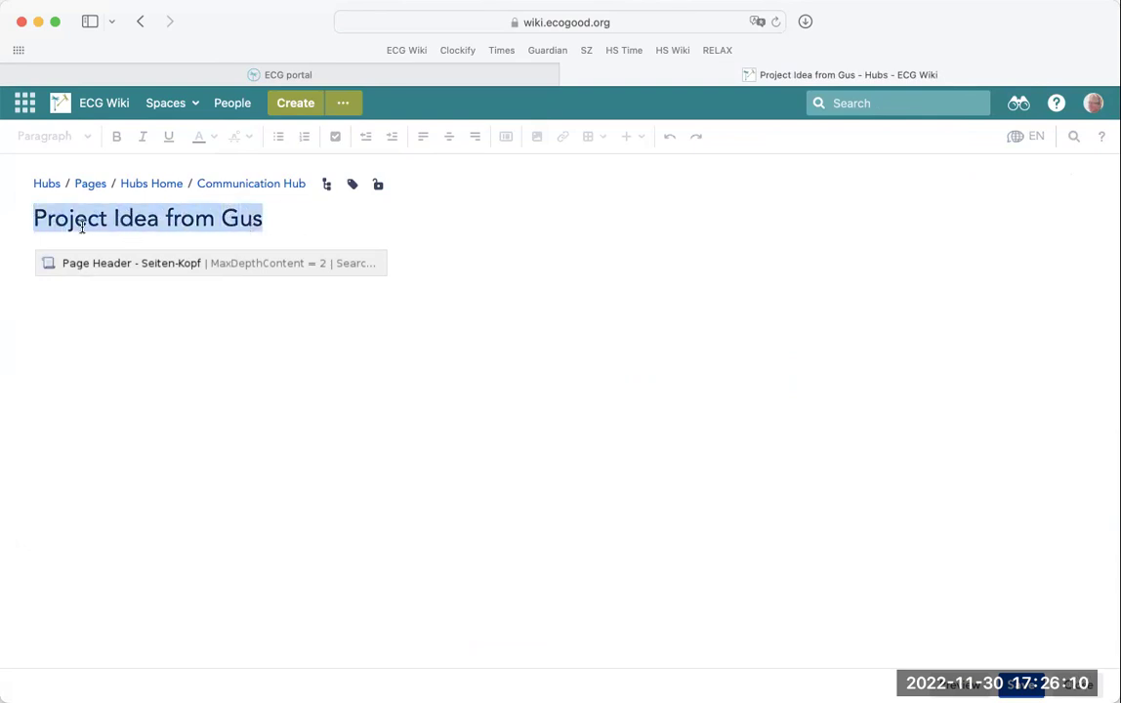
{"action": "left_click", "coordinate": [289, 224]}
{"action": "type", "text": "- "}
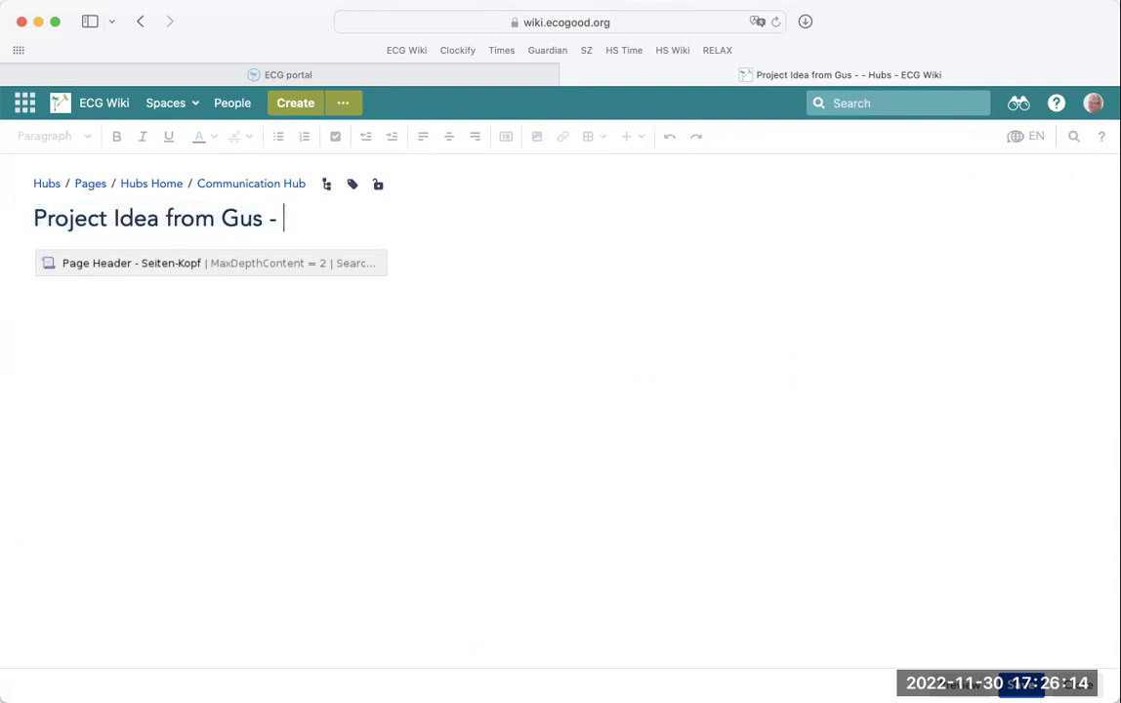
{"action": "type", "text": "Communic"}
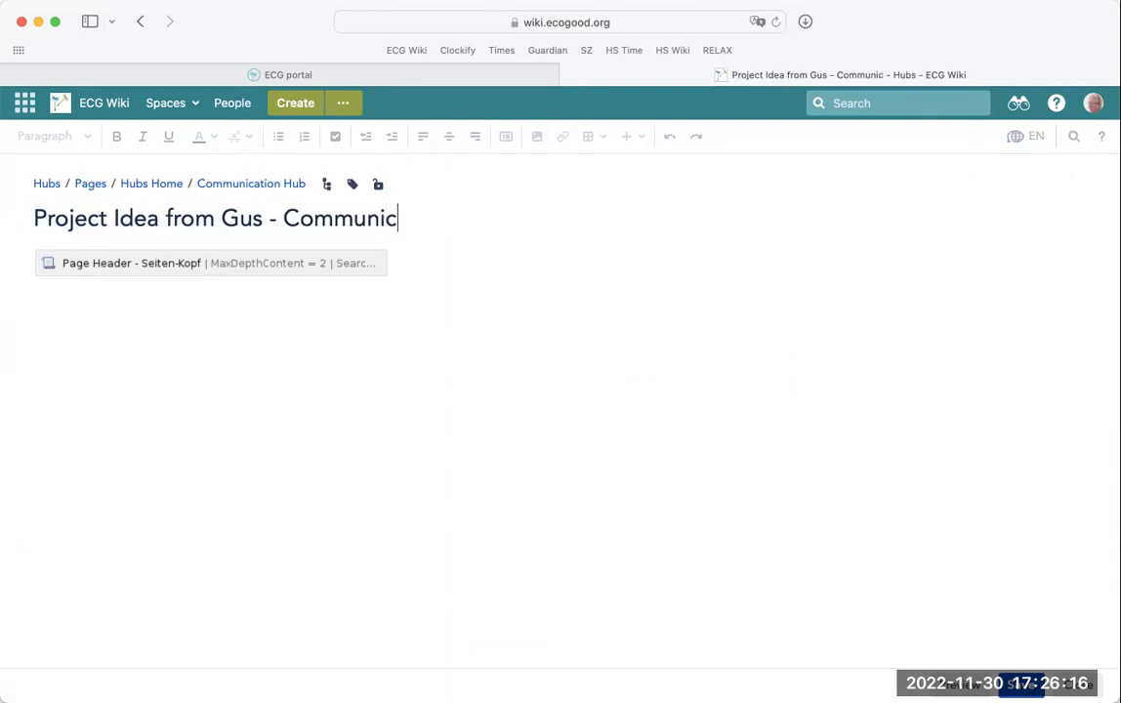
{"action": "type", "text": "ation Hub"}
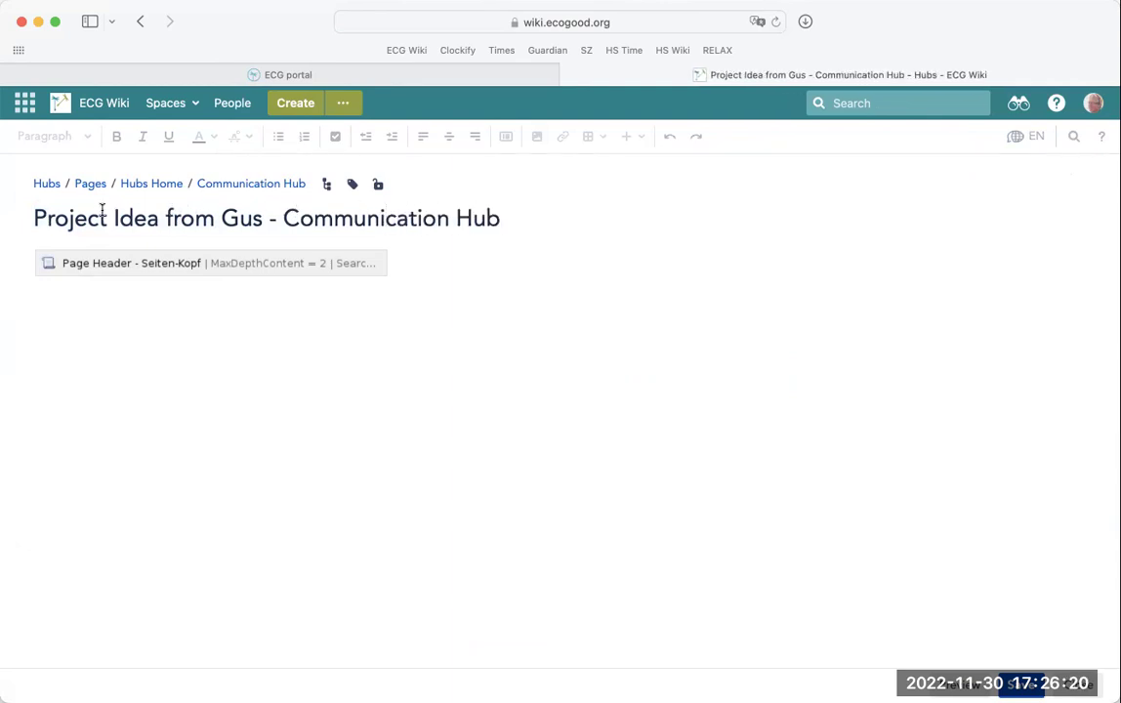
{"action": "left_click_drag", "start_coordinate": [180, 219], "coordinate": [487, 219]}
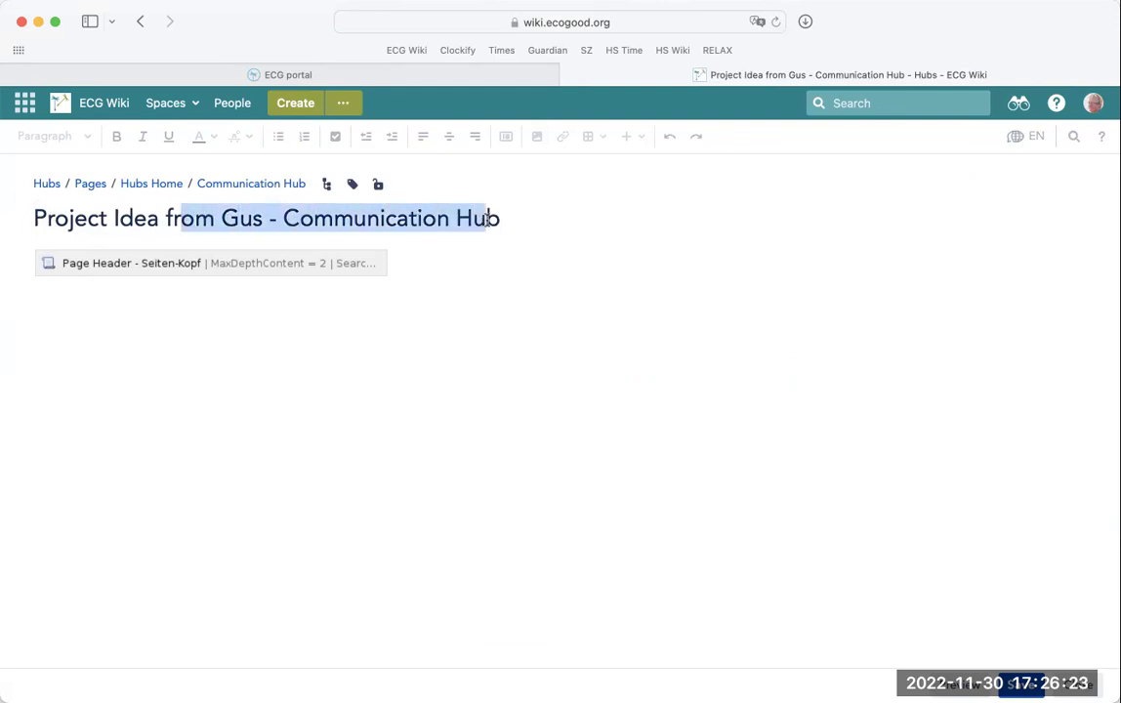
Enter placeholder lines "lksajdflksajf", "sadff" and "asdfasf" in the page body, leaving a blank line after the first.
{"action": "left_click", "coordinate": [261, 333]}
{"action": "type", "text": "lksajdflksajf"}
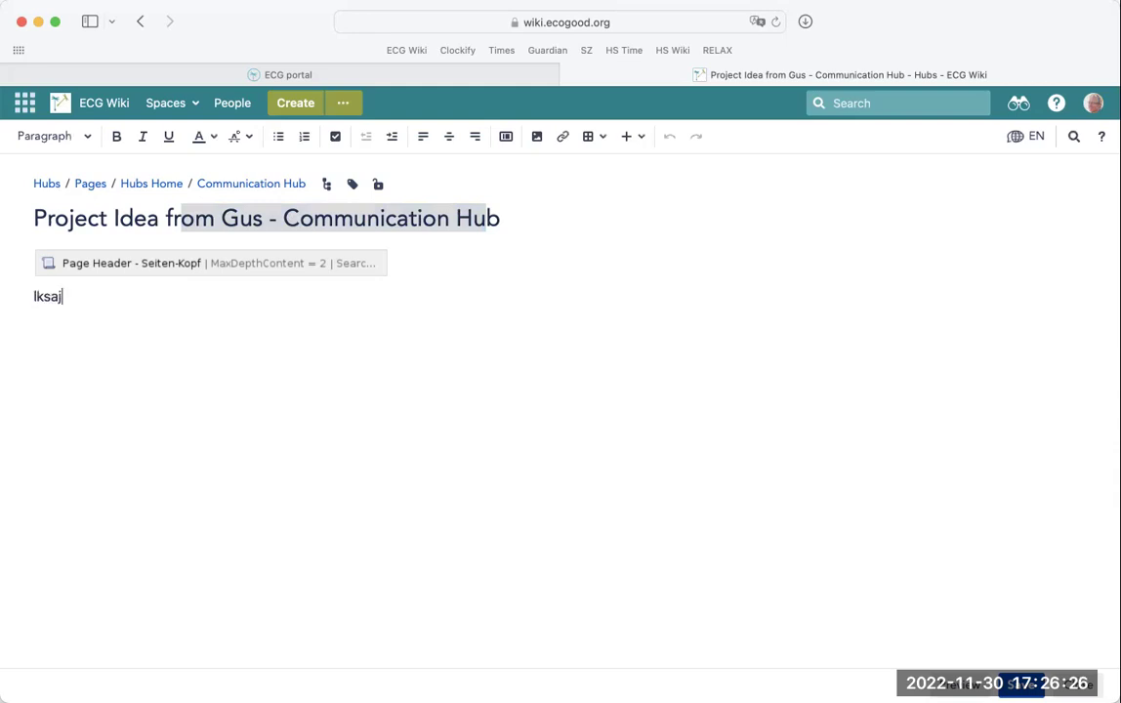
{"action": "key", "text": "Return"}
{"action": "key", "text": "Return"}
{"action": "type", "text": "sadff"}
{"action": "key", "text": "Return"}
{"action": "type", "text": "asdfasf"}
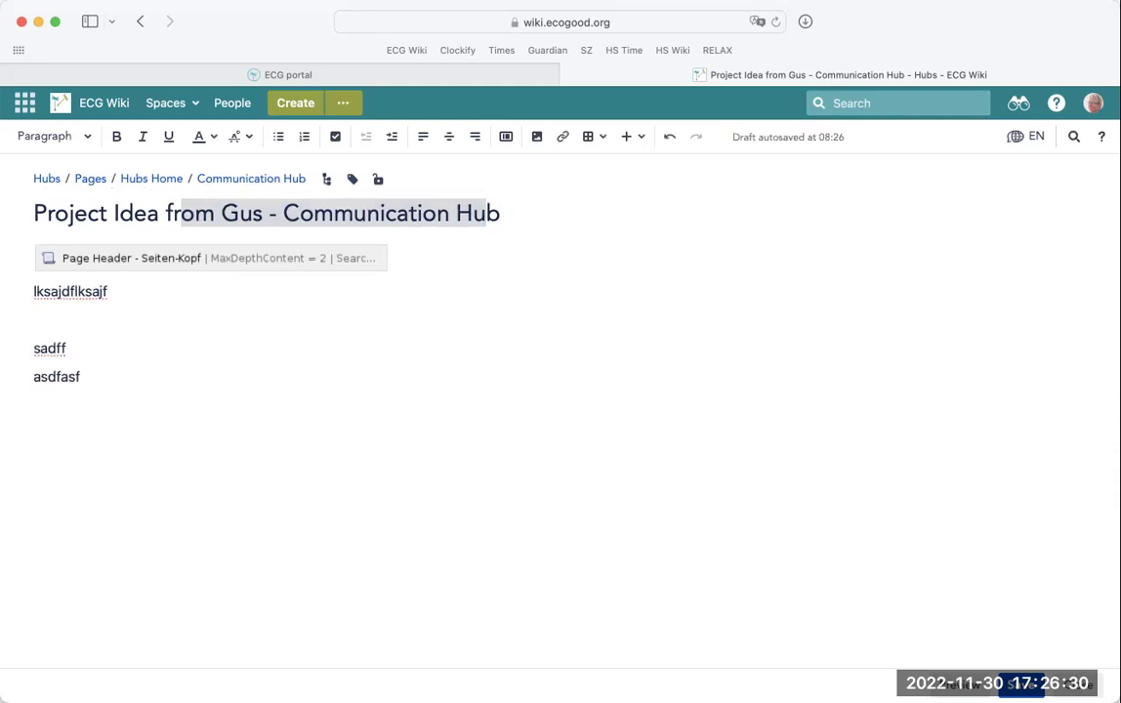
Add the lines "Heading 1" and "Header 2" below the placeholder text, separated from it by a blank line.
{"action": "key", "text": "Return"}
{"action": "key", "text": "Return"}
{"action": "type", "text": "Heading"}
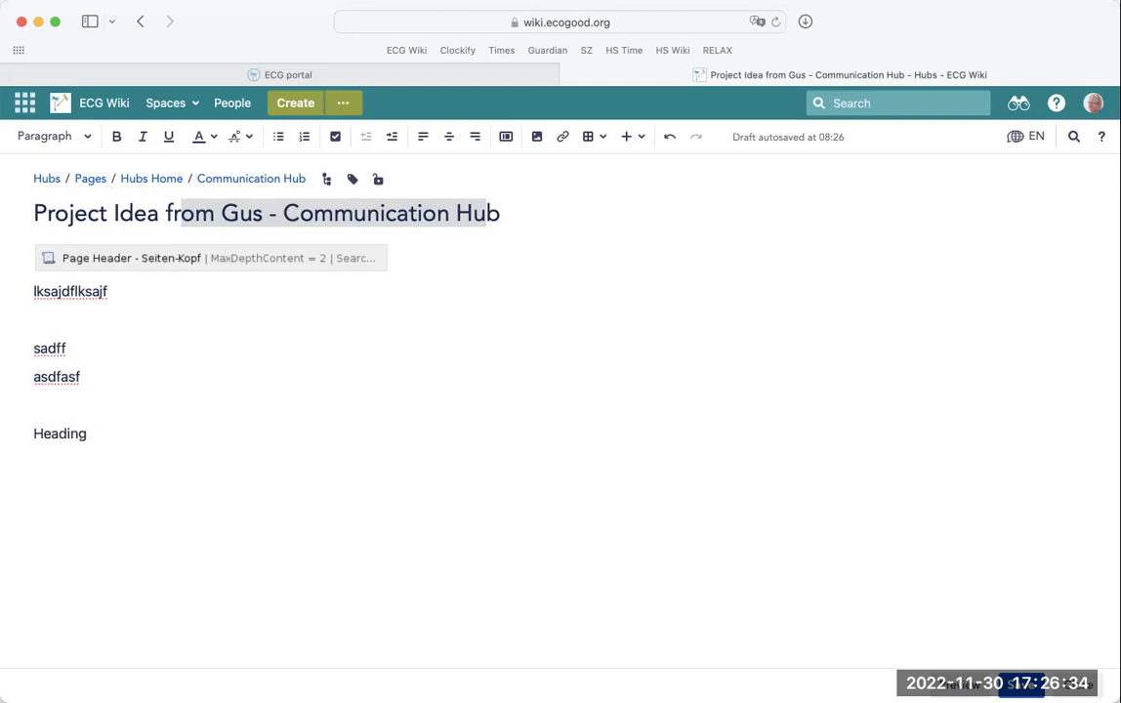
{"action": "key", "text": "Return"}
{"action": "type", "text": "Header"}
Format the "Heading 1" line as Heading 1 and the "Header 2" line as Heading 2.
{"action": "left_click_drag", "start_coordinate": [109, 432], "coordinate": [28, 431]}
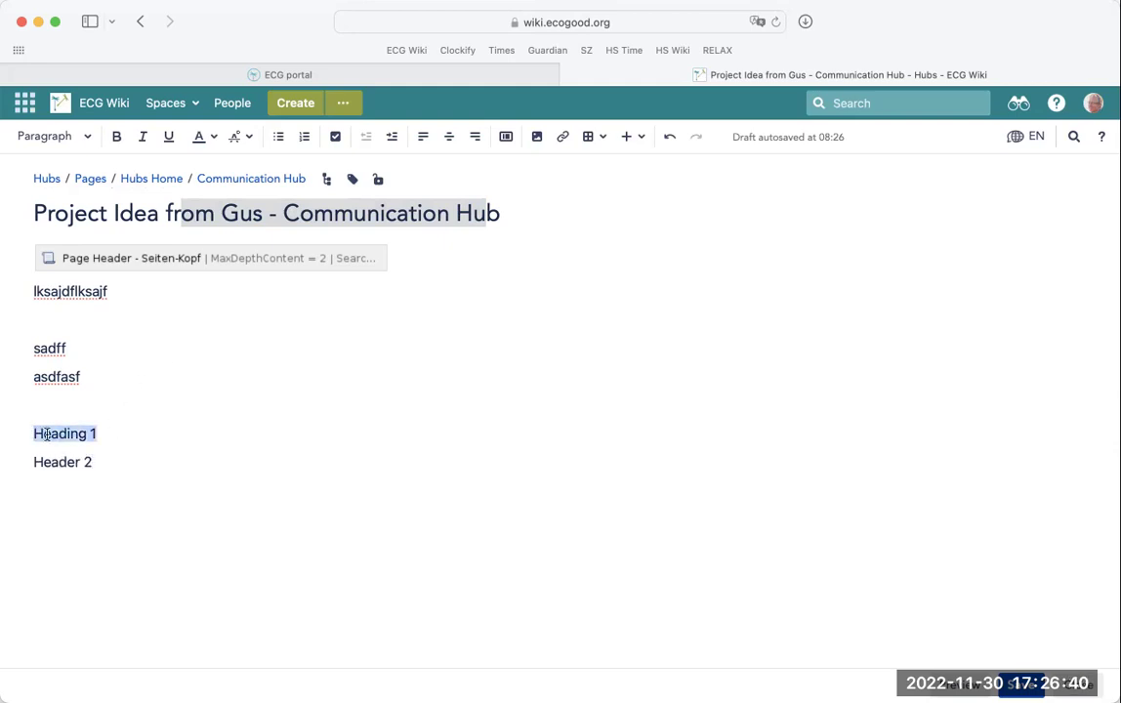
{"action": "left_click", "coordinate": [71, 142]}
{"action": "left_click", "coordinate": [72, 187]}
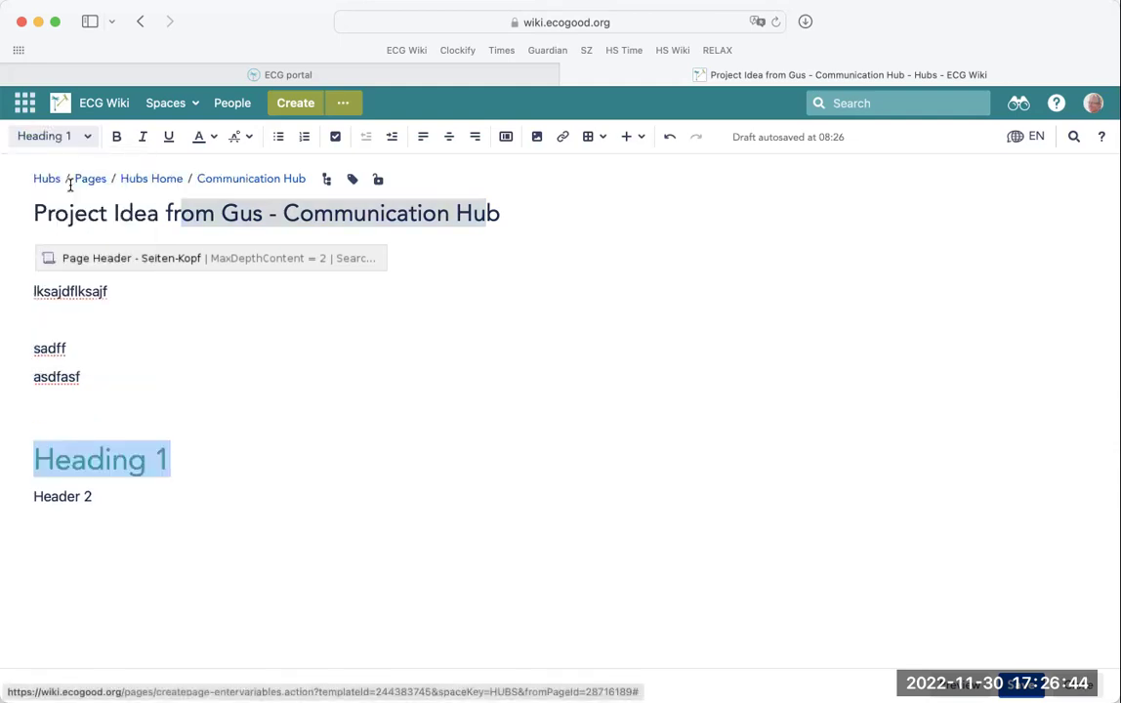
{"action": "left_click_drag", "start_coordinate": [125, 495], "coordinate": [35, 496]}
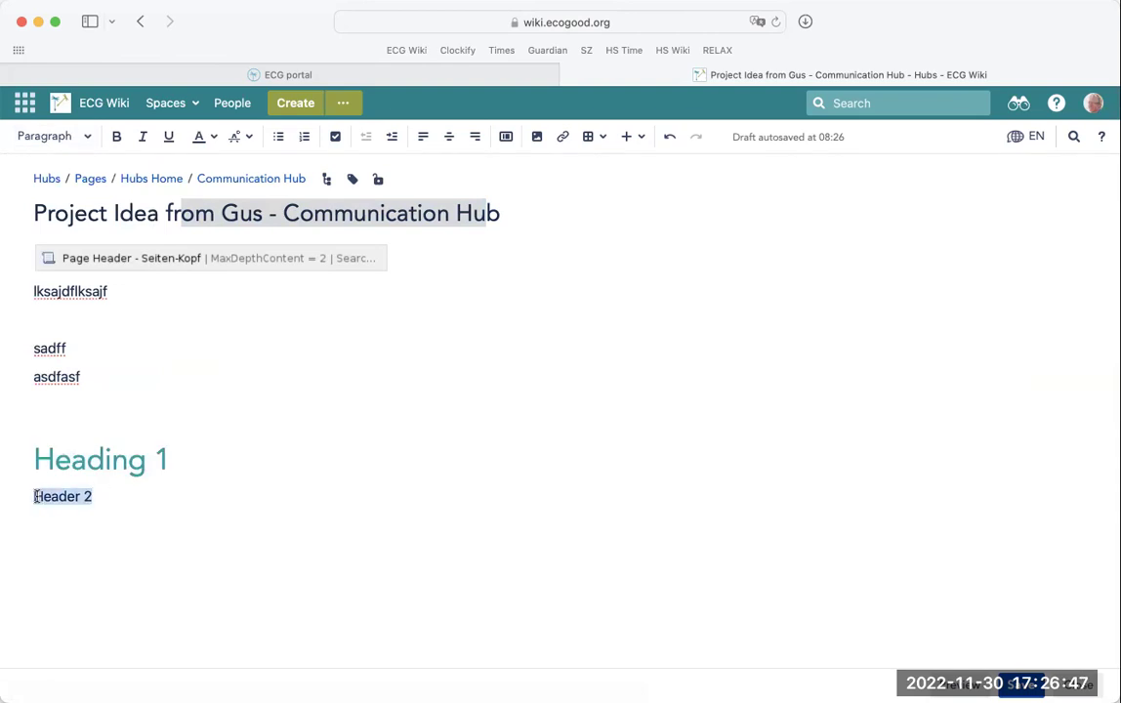
{"action": "left_click", "coordinate": [70, 139]}
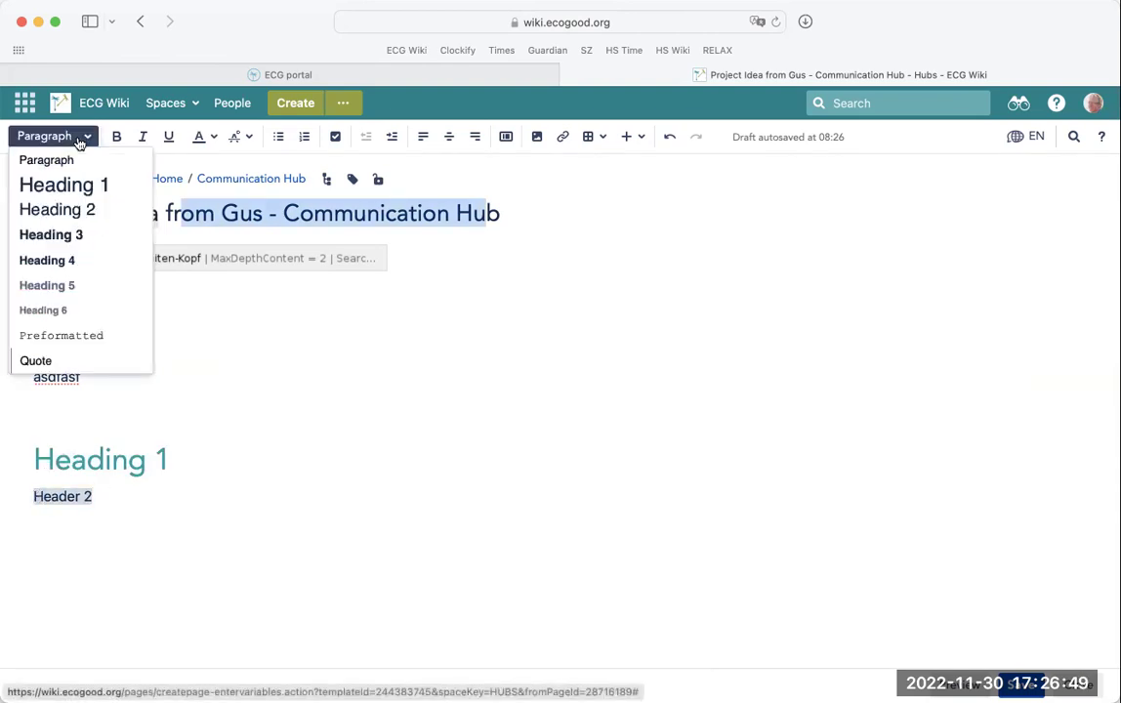
{"action": "left_click", "coordinate": [85, 209]}
Add a plain paragraph reading "staff" beneath the Header 2 line.
{"action": "left_click", "coordinate": [170, 508]}
{"action": "key", "text": "Return"}
{"action": "type", "text": "sdaf"}
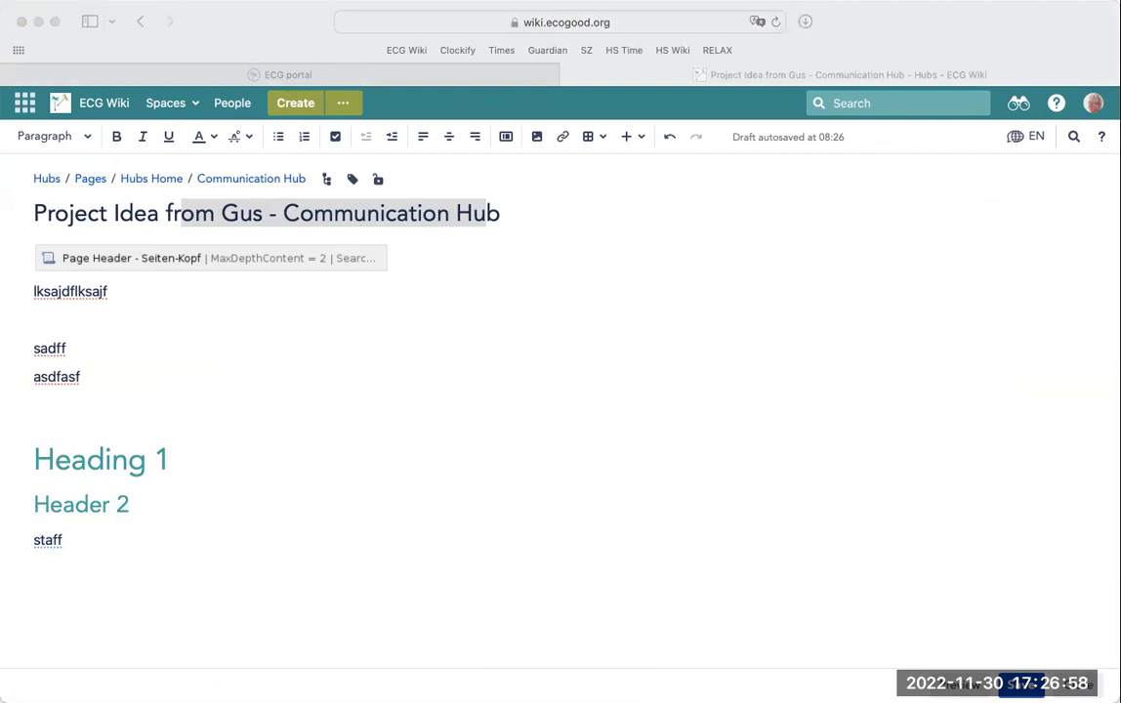
Insert the Economy for the Common Good logo image and move it between the placeholder text and Heading 1.
{"action": "left_click_drag", "start_coordinate": [976, 320], "coordinate": [100, 424]}
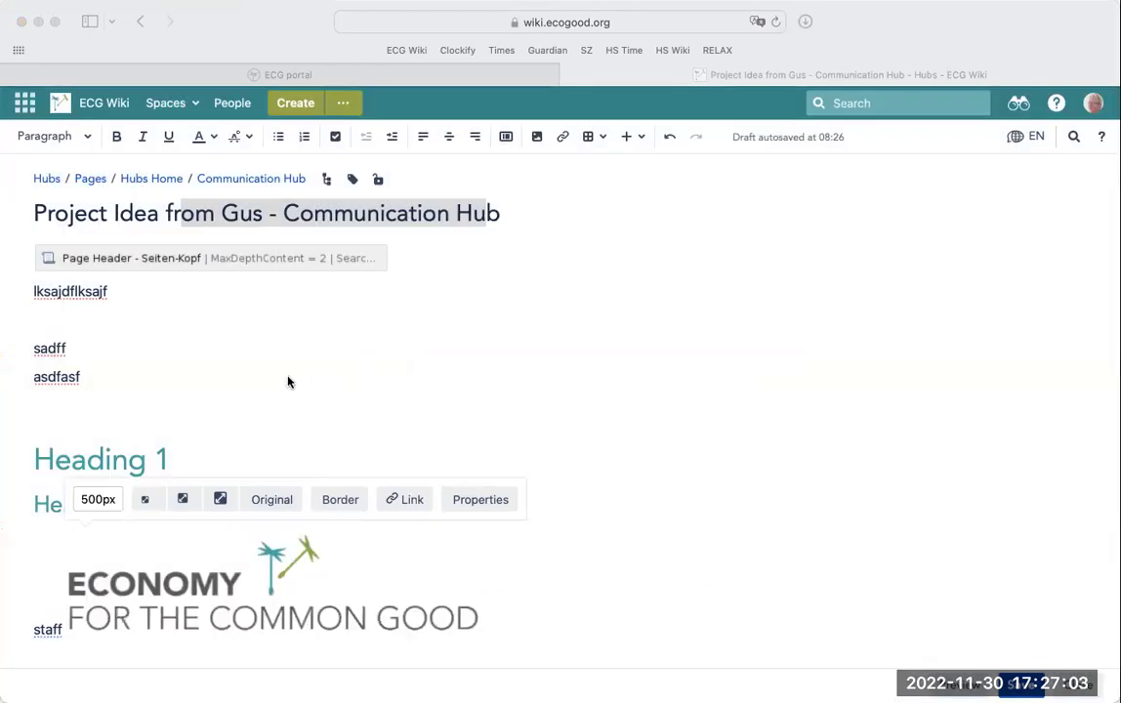
{"action": "left_click", "coordinate": [468, 375]}
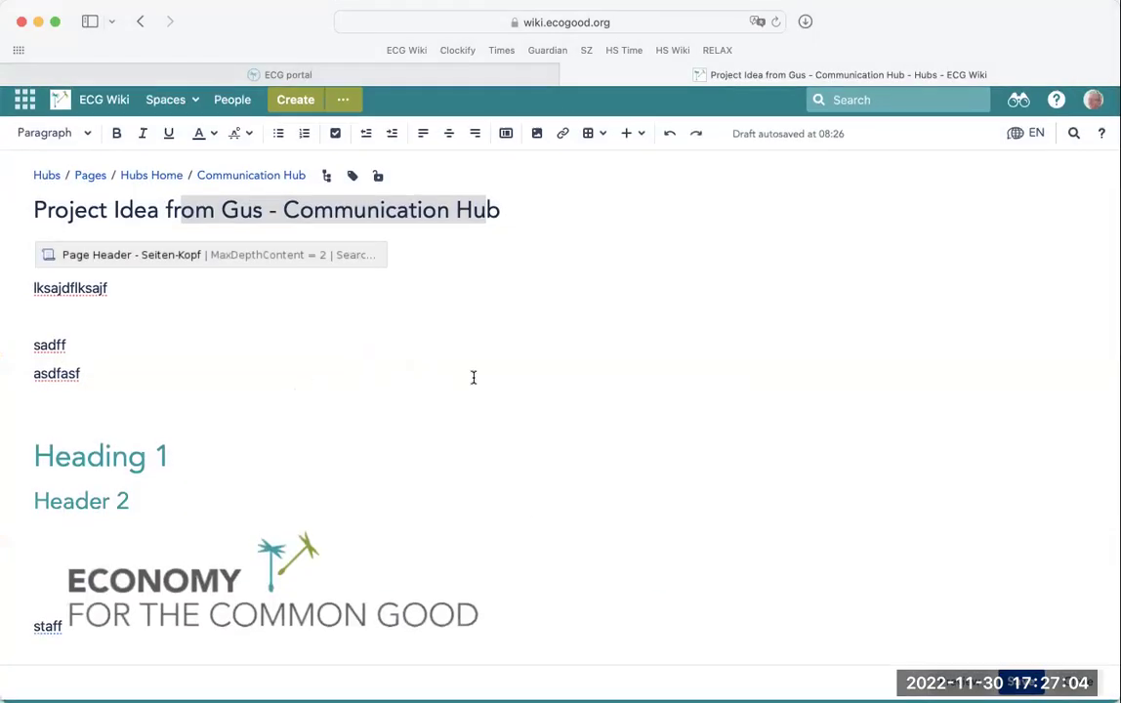
{"action": "left_click_drag", "start_coordinate": [110, 616], "coordinate": [160, 426]}
{"action": "left_click_drag", "start_coordinate": [146, 580], "coordinate": [120, 395]}
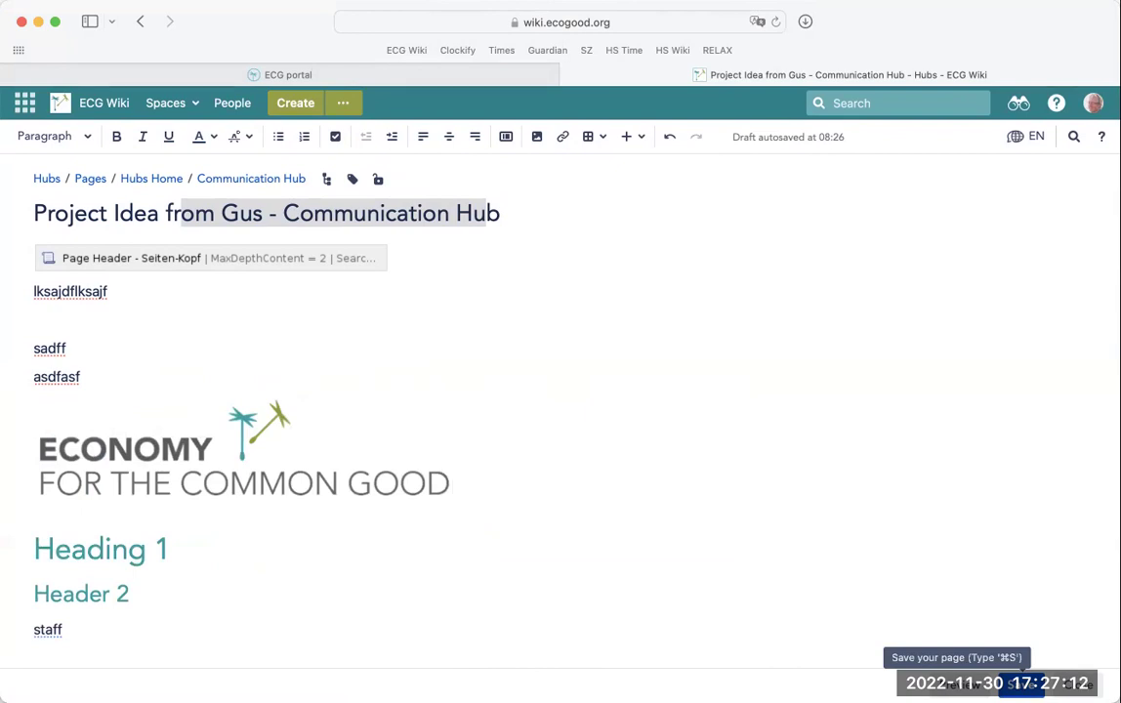
Save the new page and look over its published content, including the Content and Subpages boxes.
{"action": "left_click", "coordinate": [1022, 684]}
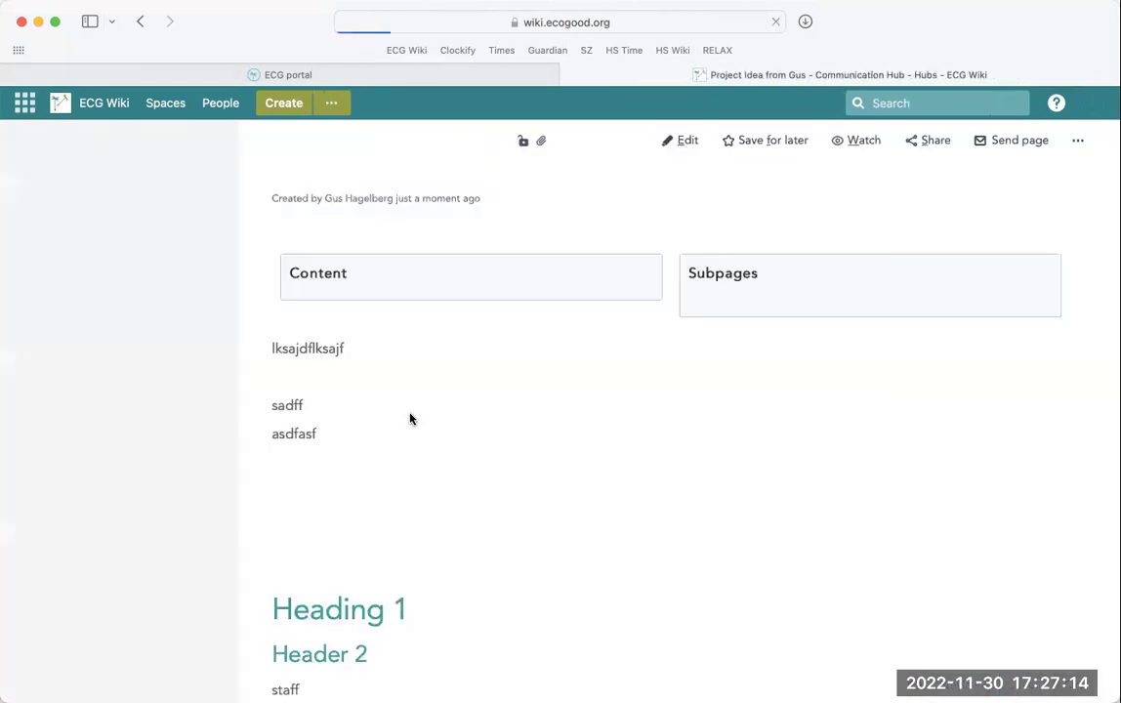
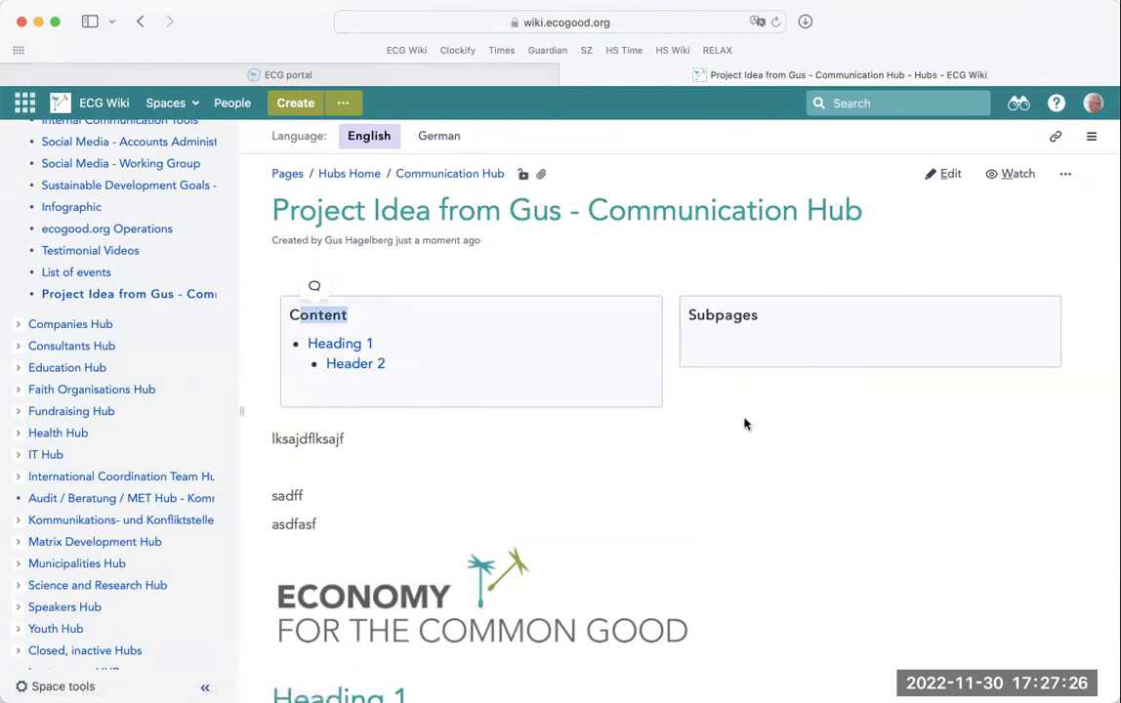
{"action": "scroll", "coordinate": [744, 424], "scroll_direction": "down", "scroll_amount": 2}
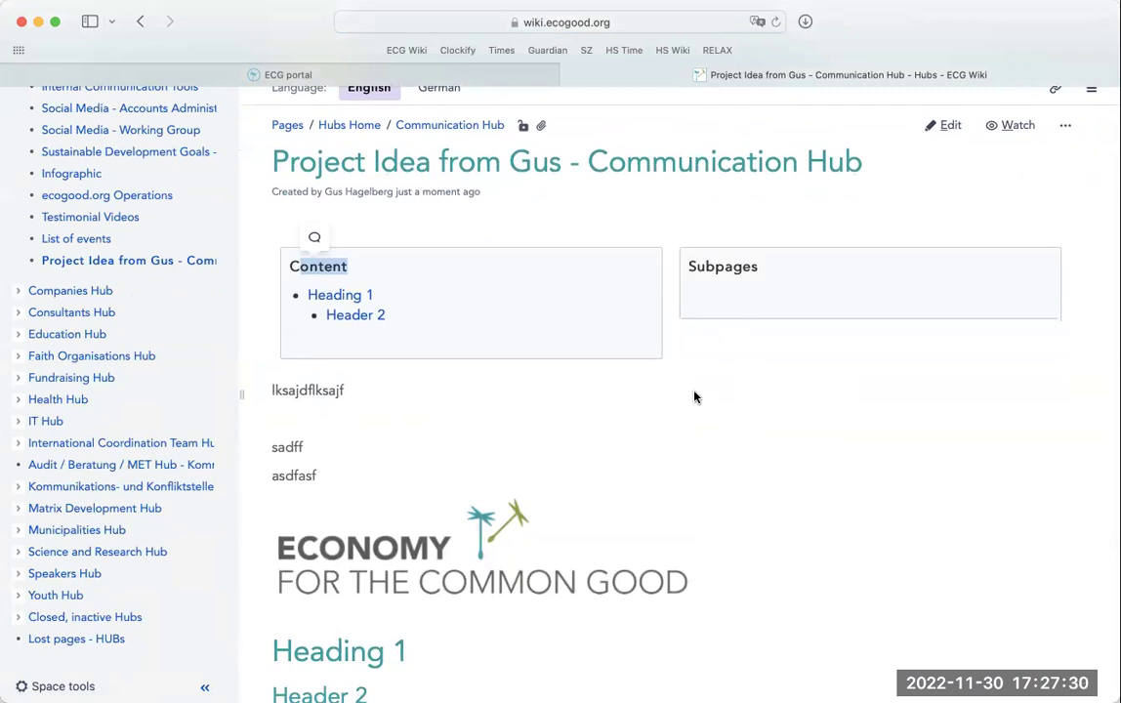
{"action": "scroll", "coordinate": [695, 396], "scroll_direction": "up", "scroll_amount": 2}
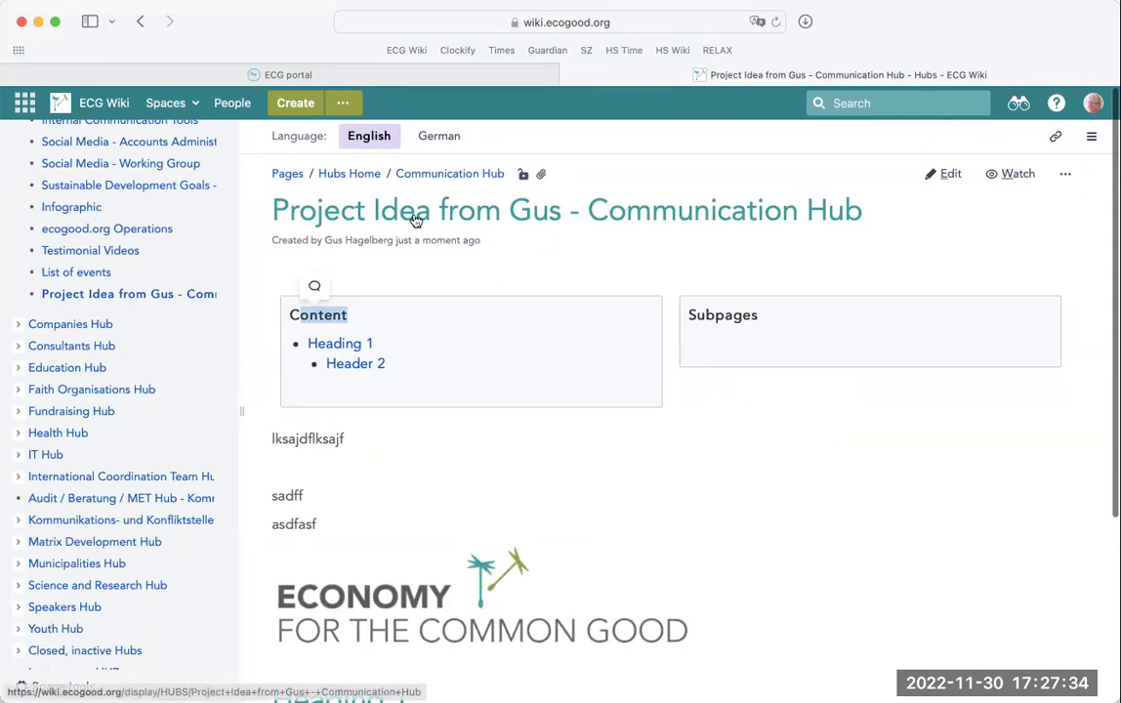
Reopen the page for editing and delete the placeholder lines and the empty line above the logo.
{"action": "left_click", "coordinate": [951, 174]}
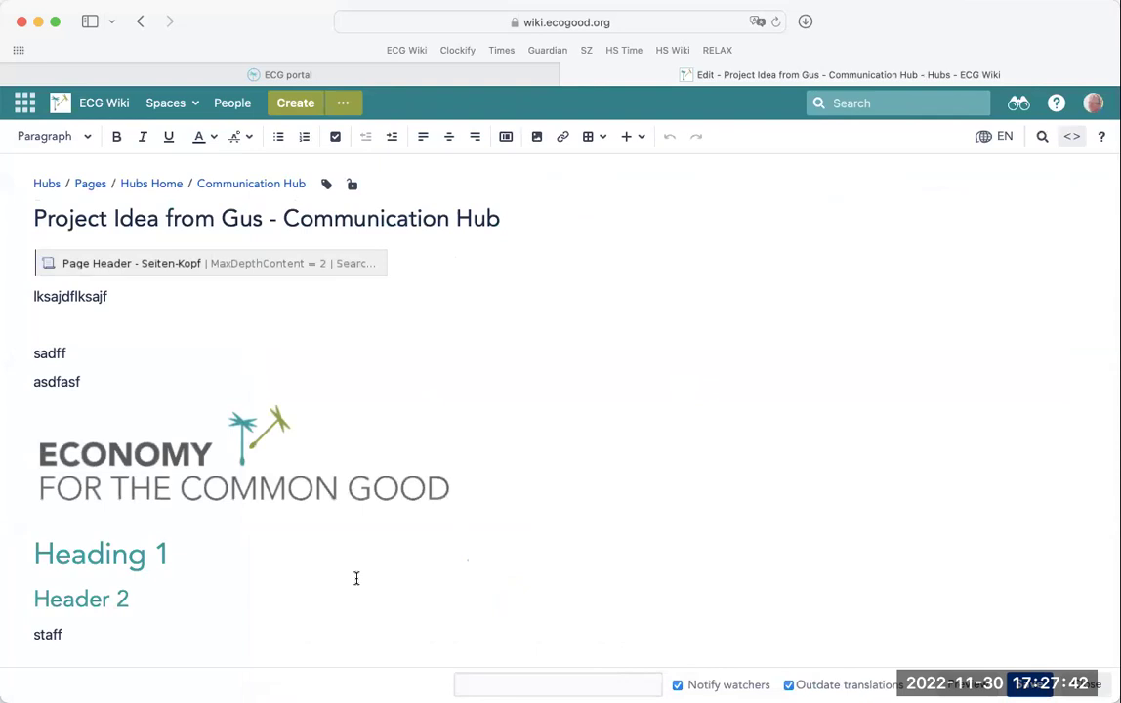
{"action": "left_click", "coordinate": [175, 591]}
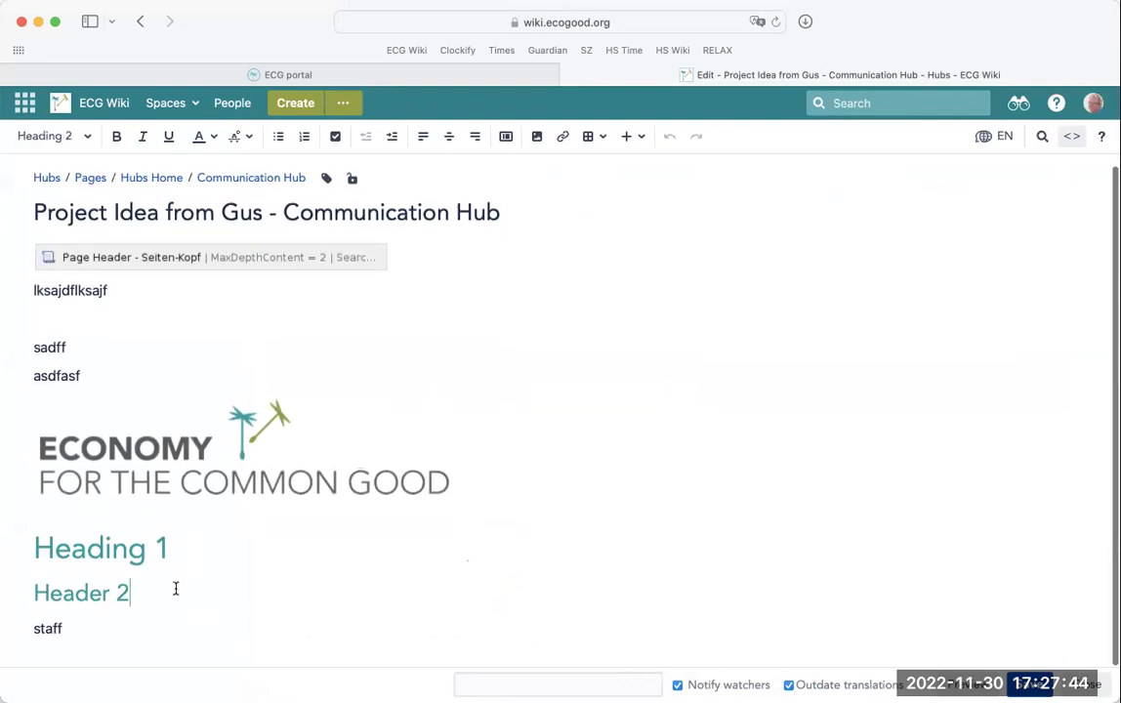
{"action": "left_click_drag", "start_coordinate": [92, 372], "coordinate": [18, 292]}
{"action": "key", "text": "BackSpace"}
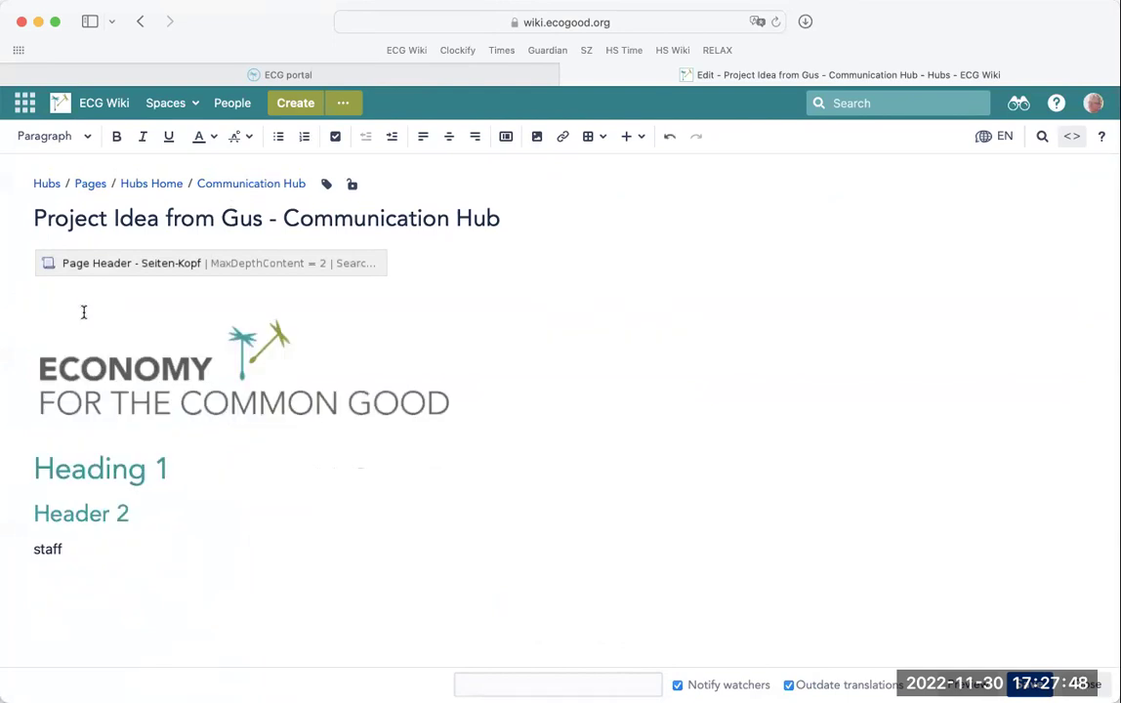
{"action": "key", "text": "BackSpace"}
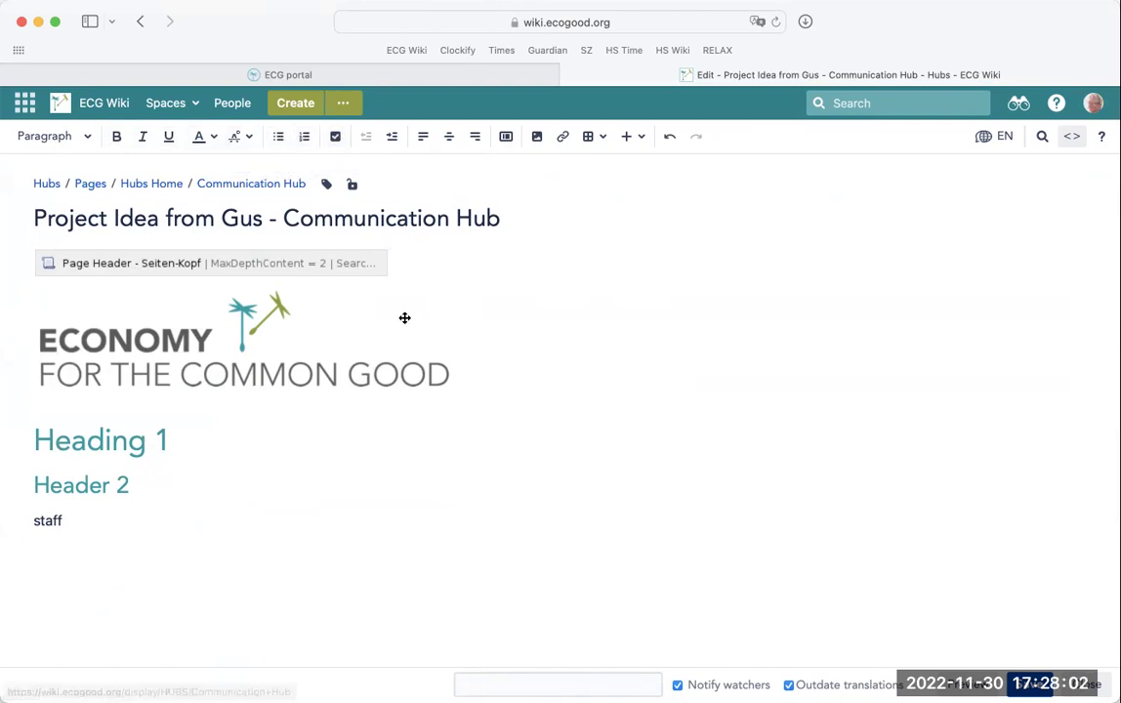
Add the line "need to do this" below the logo and turn it into a task list item.
{"action": "left_click", "coordinate": [476, 379]}
{"action": "key", "text": "Return"}
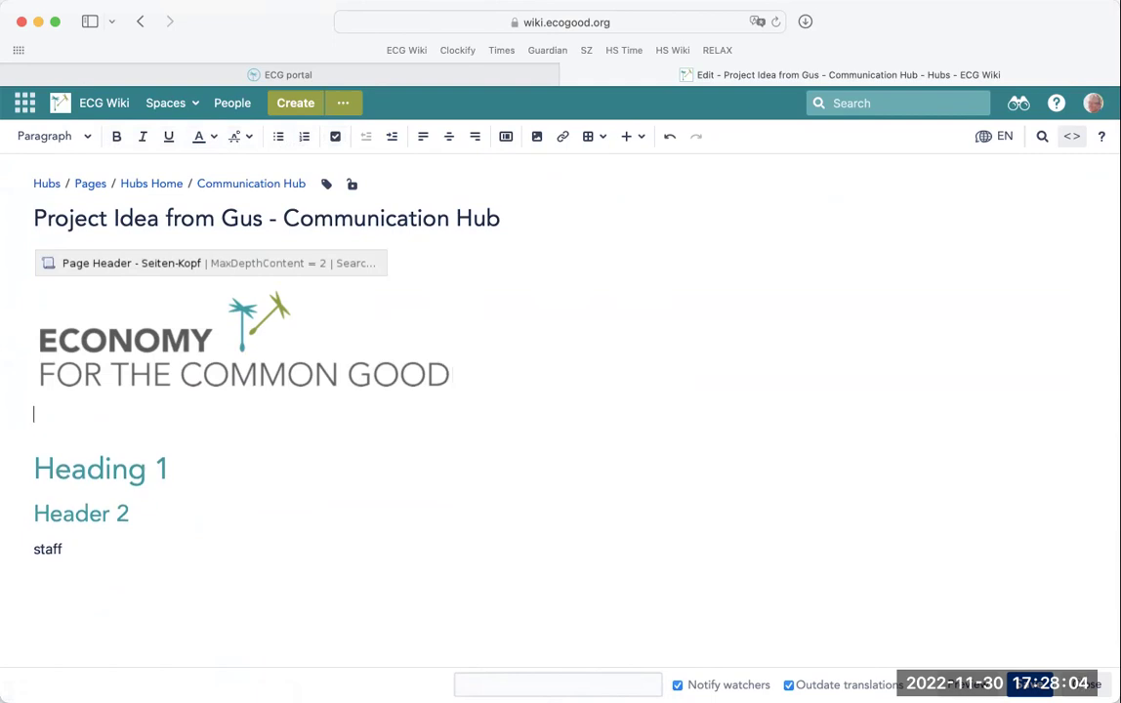
{"action": "type", "text": "need to do this"}
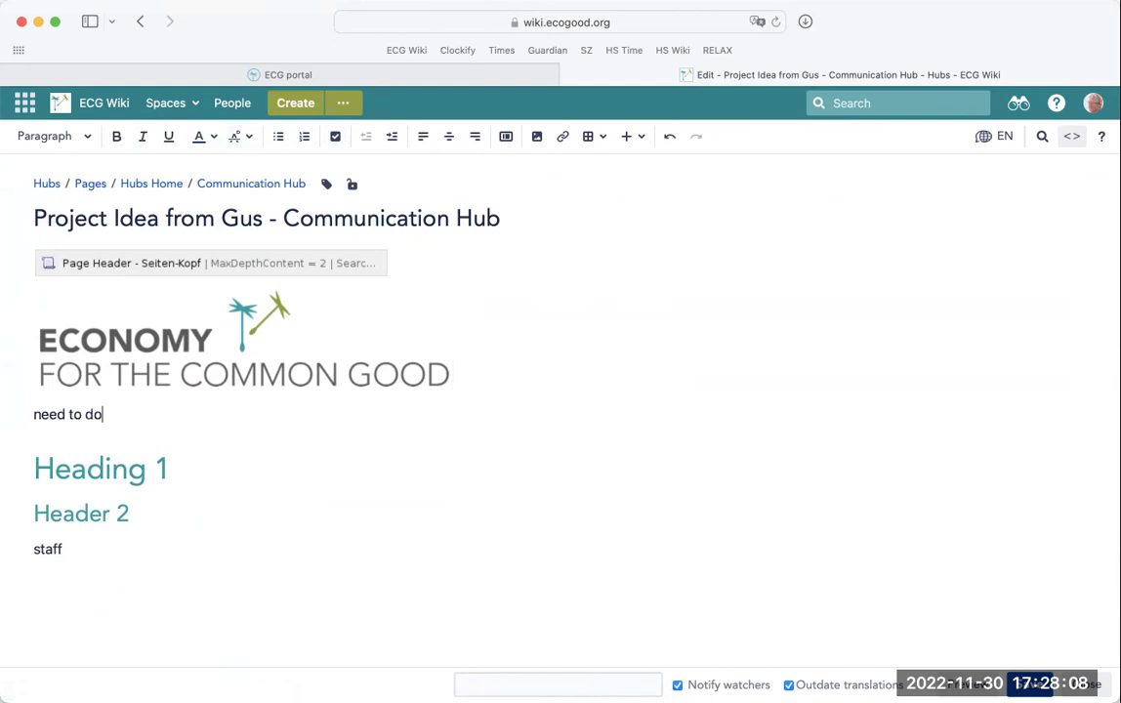
{"action": "double_click", "coordinate": [93, 414]}
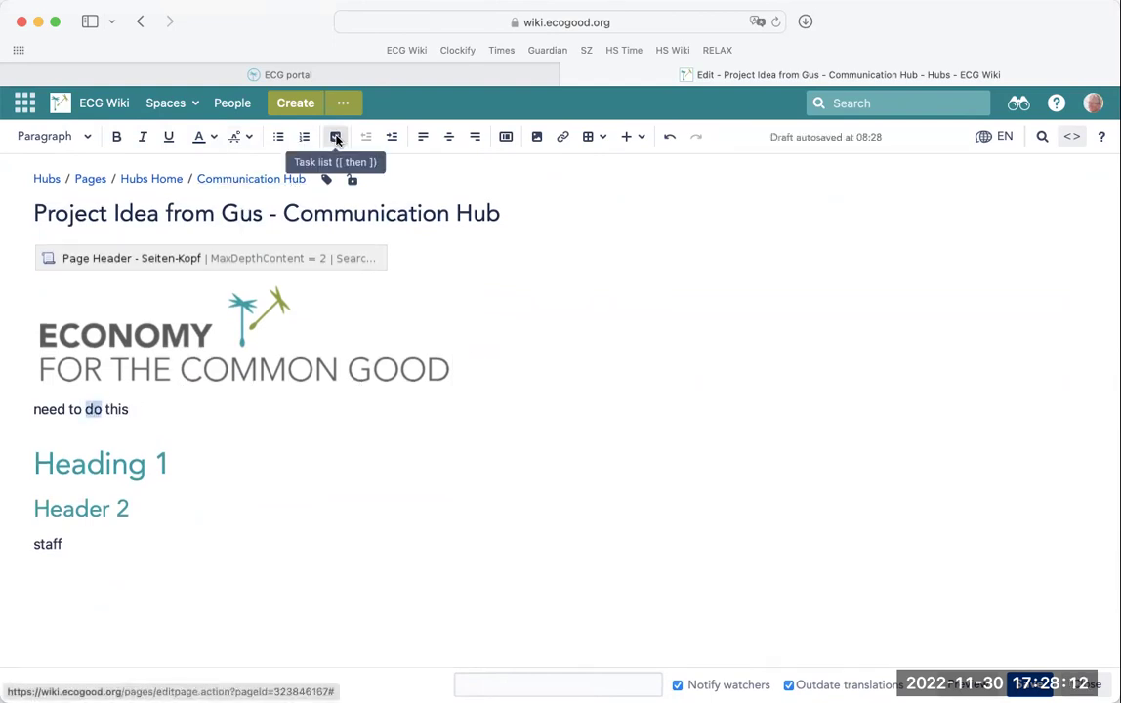
{"action": "left_click", "coordinate": [335, 137]}
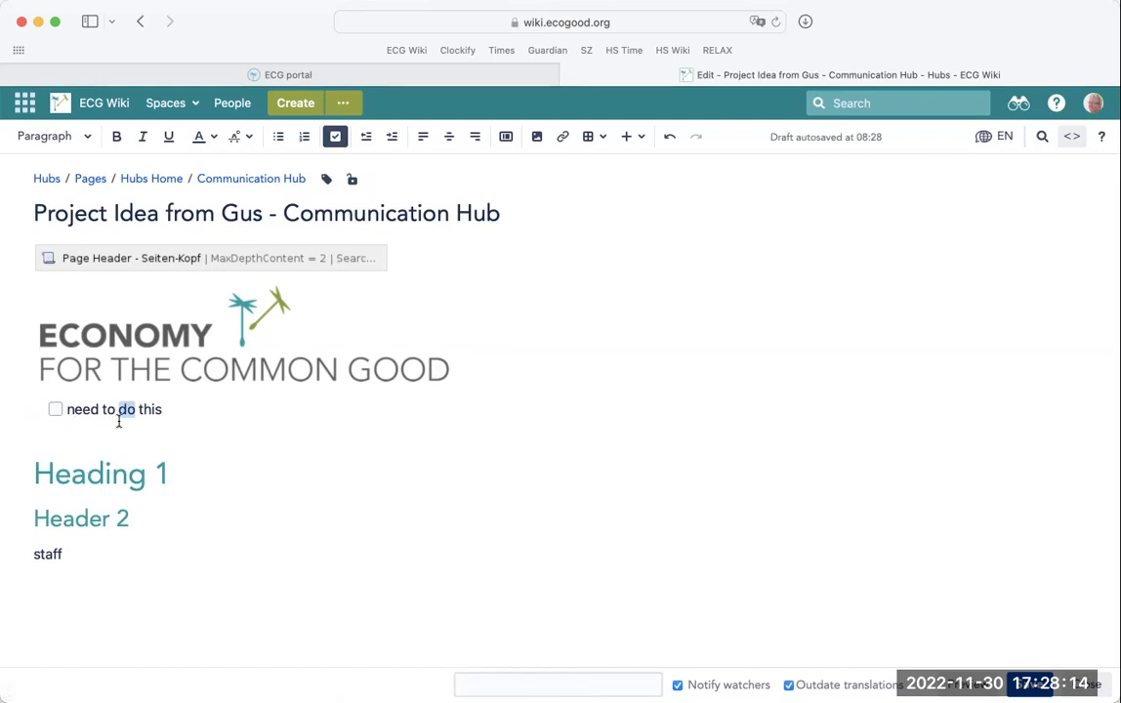
{"action": "left_click", "coordinate": [193, 409]}
{"action": "left_click_drag", "start_coordinate": [11, 232], "coordinate": [61, 233]}
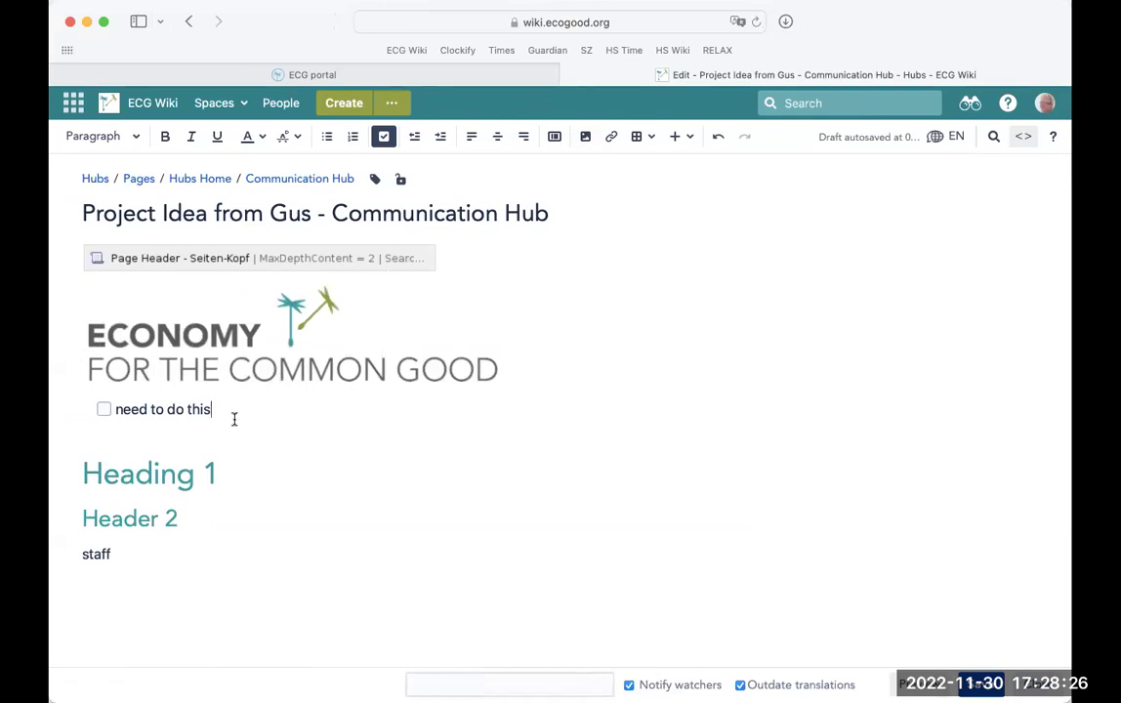
Insert a 3 x 3 table on a new line below the word "staff".
{"action": "left_click", "coordinate": [124, 559]}
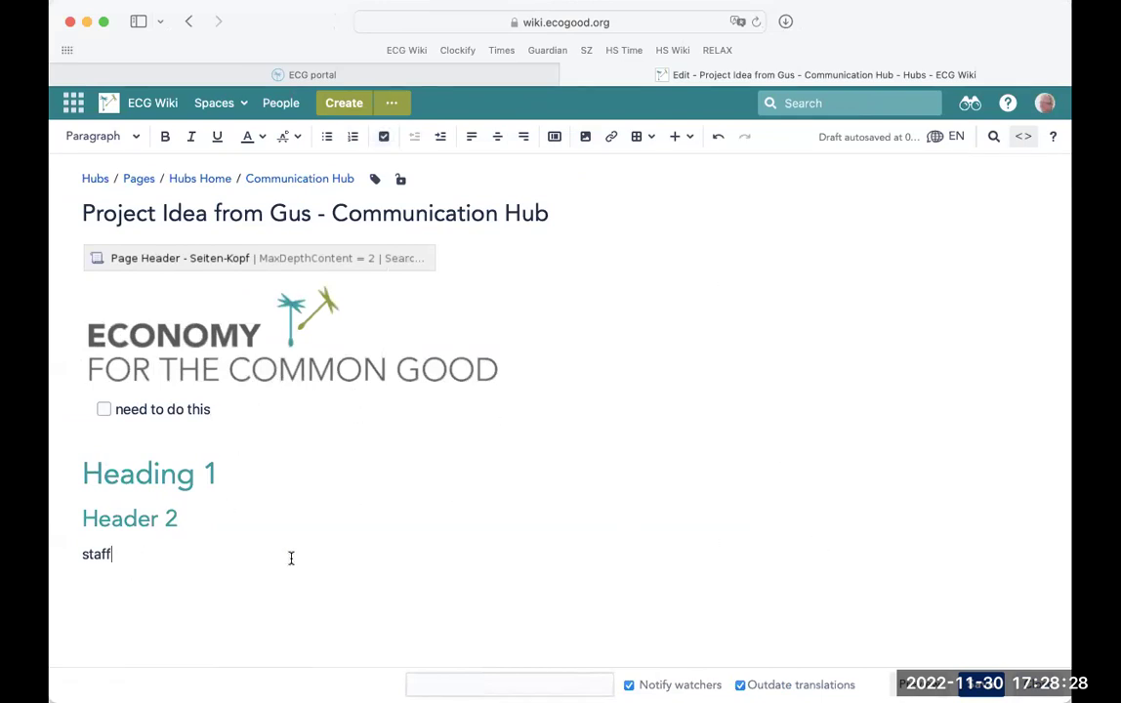
{"action": "key", "text": "Return"}
{"action": "left_click", "coordinate": [639, 136]}
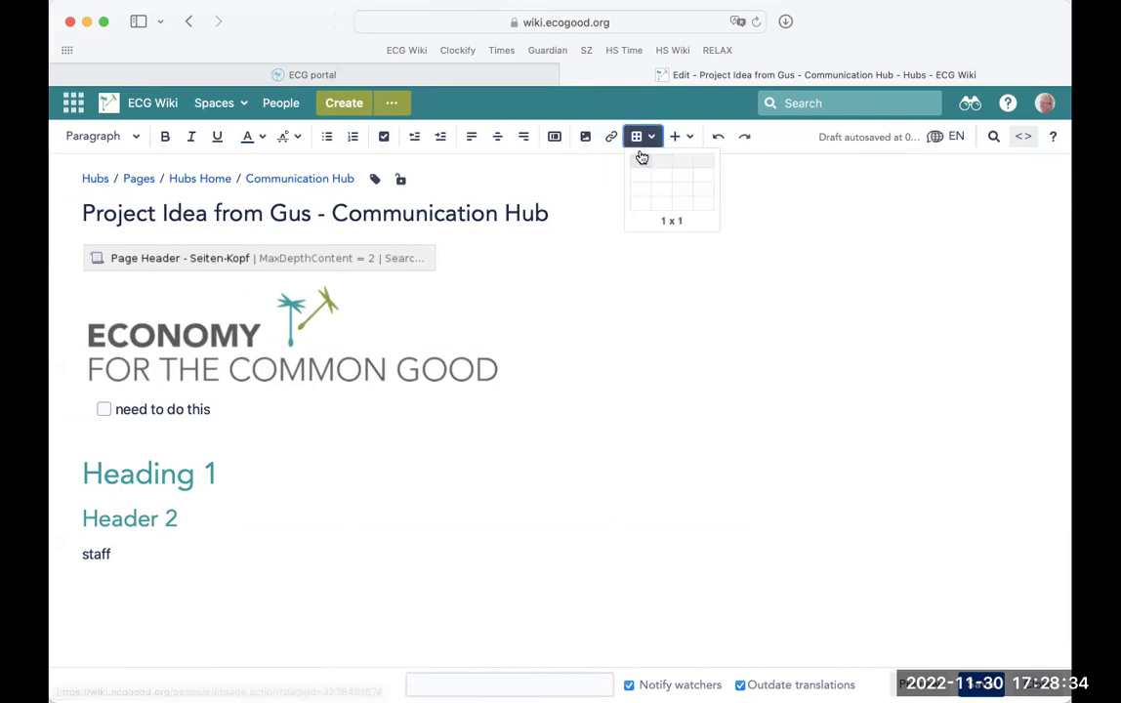
{"action": "left_click", "coordinate": [678, 192]}
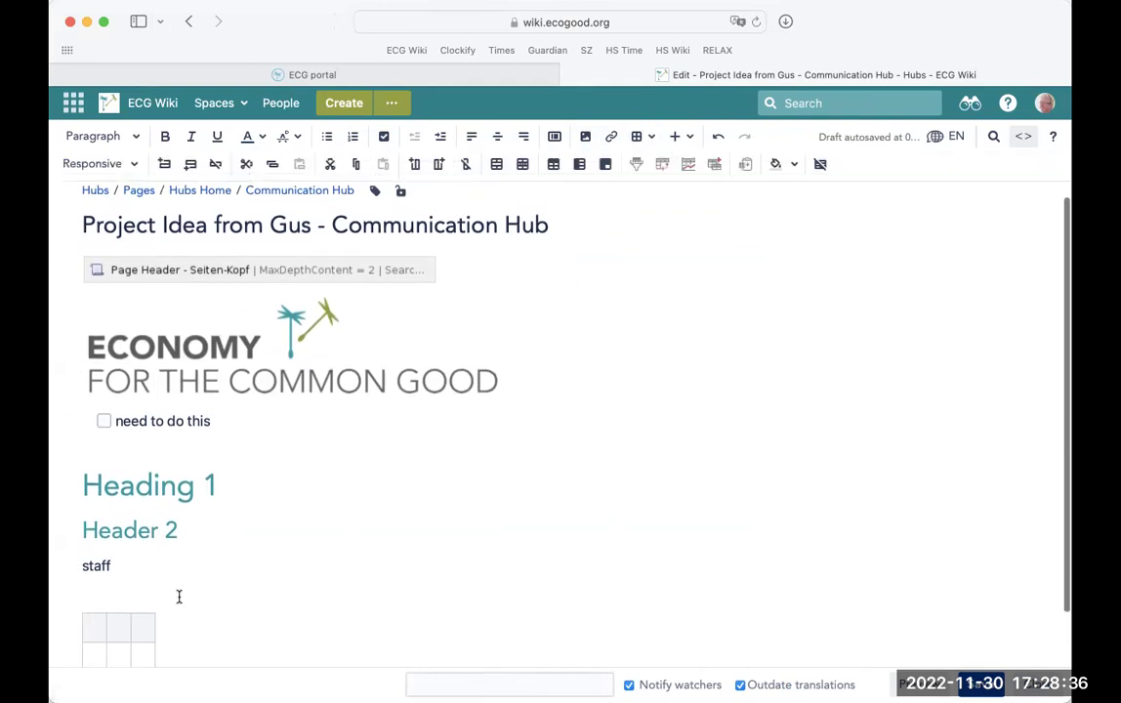
{"action": "left_click", "coordinate": [117, 631]}
{"action": "scroll", "coordinate": [252, 588], "scroll_direction": "down", "scroll_amount": 1}
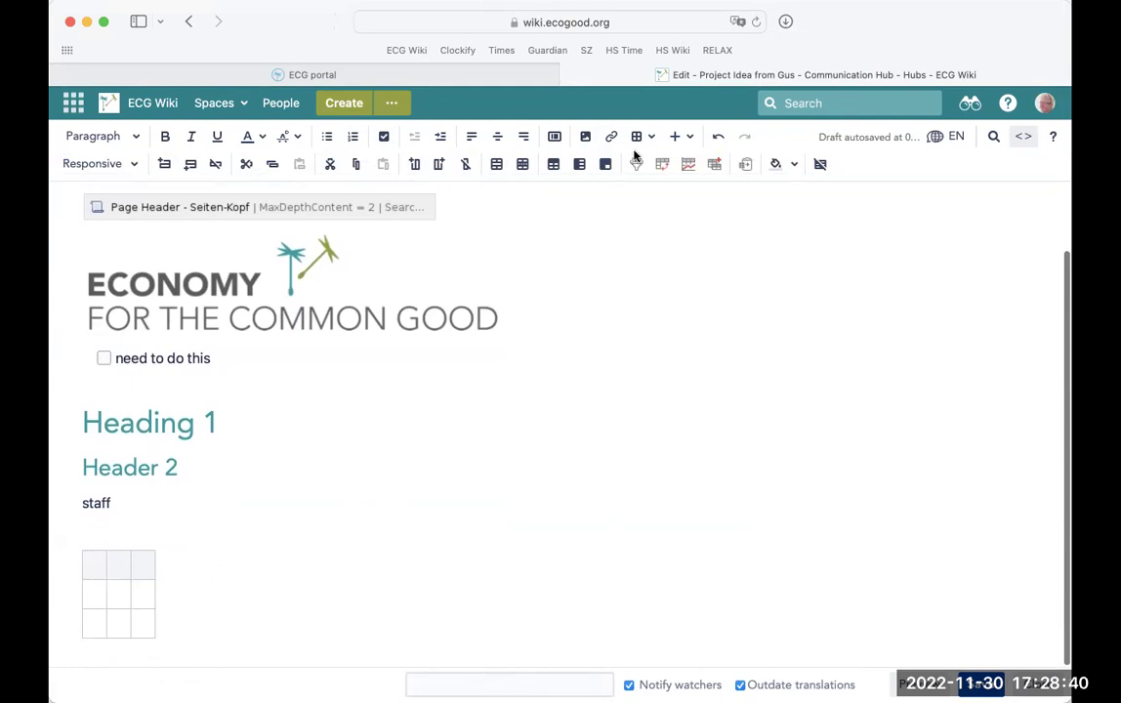
Insert an Info macro without a title, keeping its information icon, and move it out of the table to below it.
{"action": "left_click", "coordinate": [687, 138]}
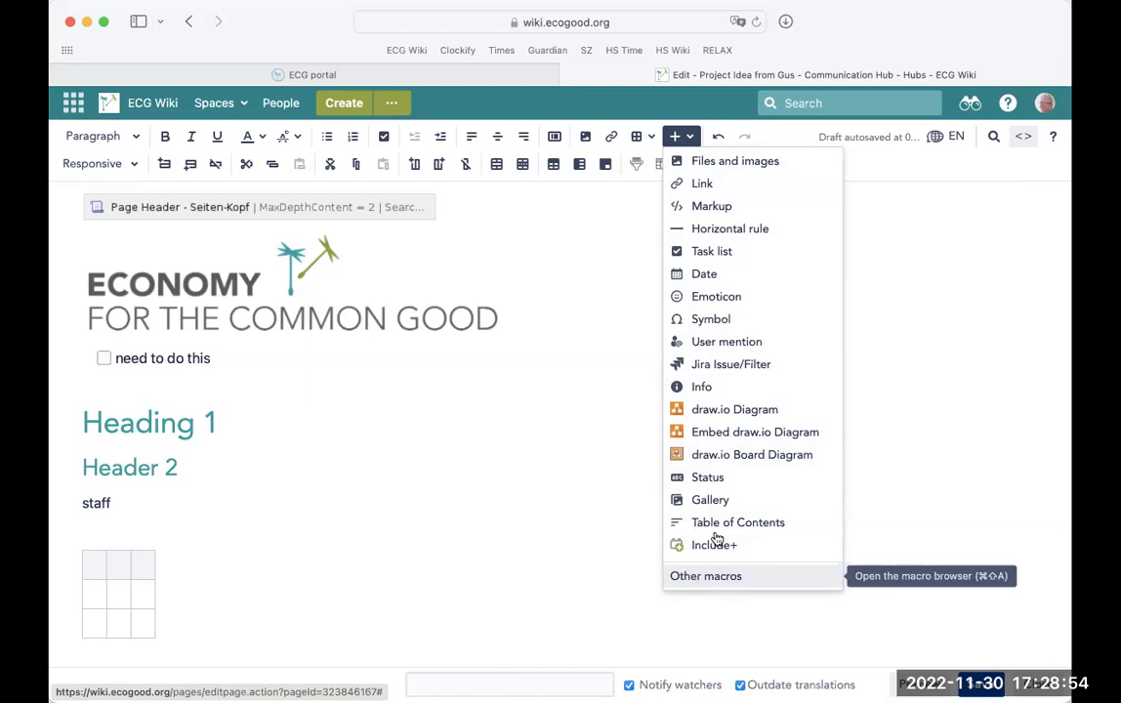
{"action": "left_click", "coordinate": [700, 388]}
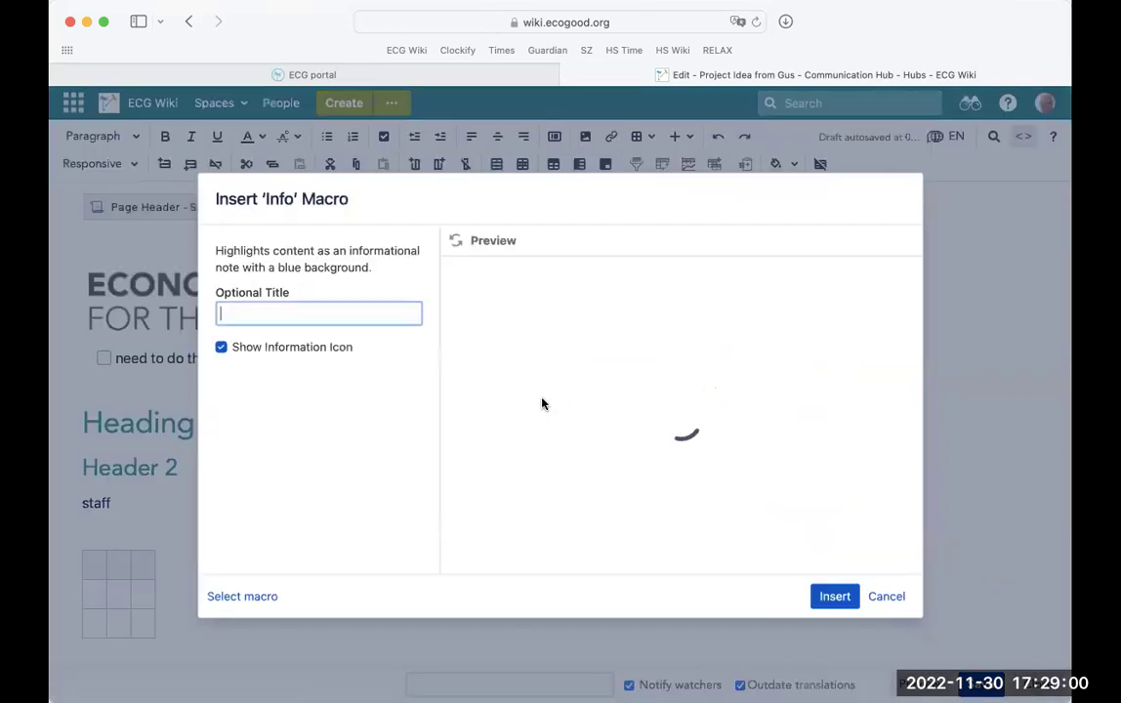
{"action": "left_click", "coordinate": [835, 596]}
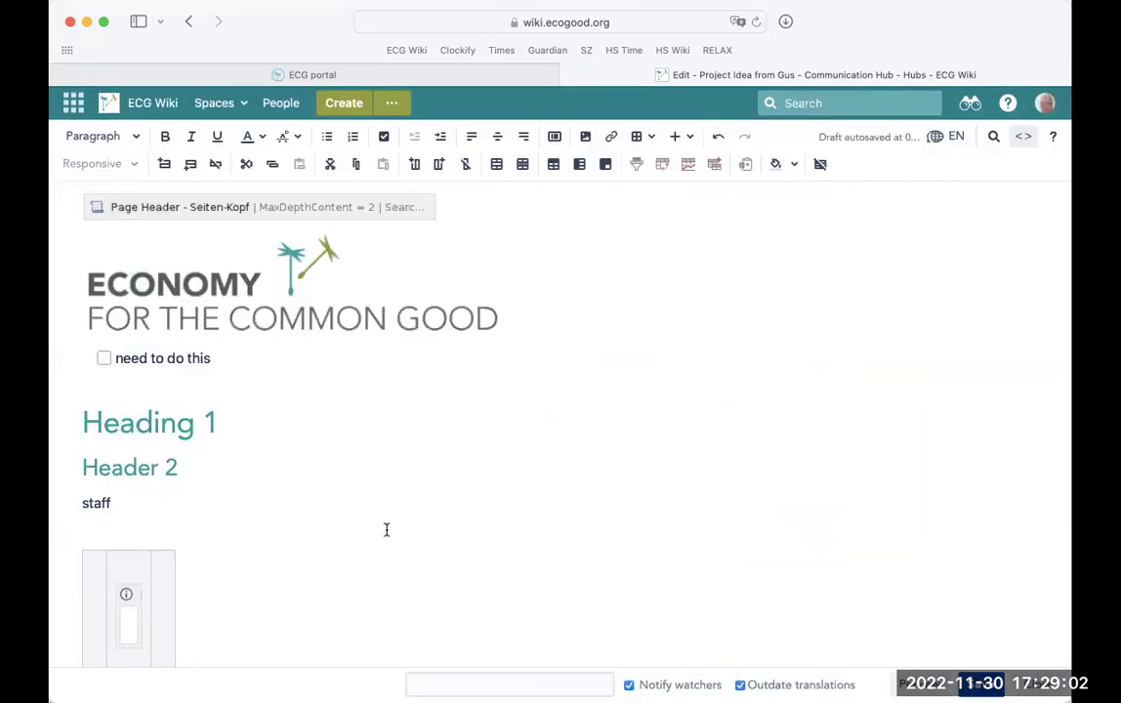
{"action": "left_click", "coordinate": [130, 601]}
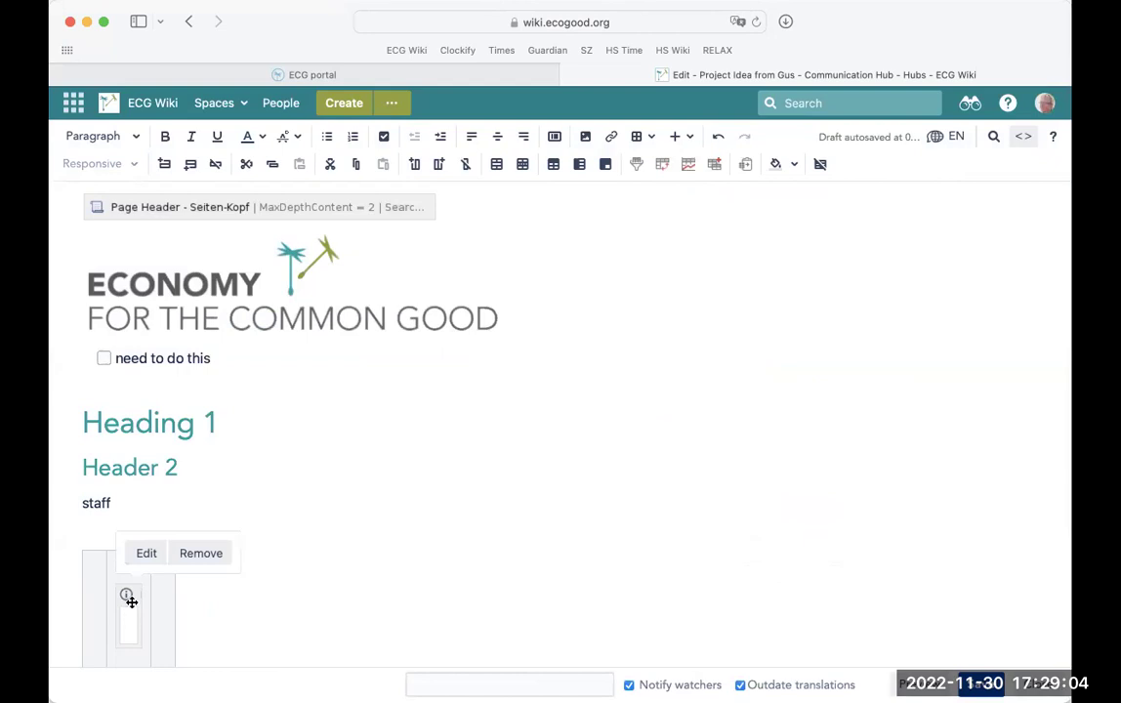
{"action": "left_click_drag", "start_coordinate": [130, 594], "coordinate": [123, 512]}
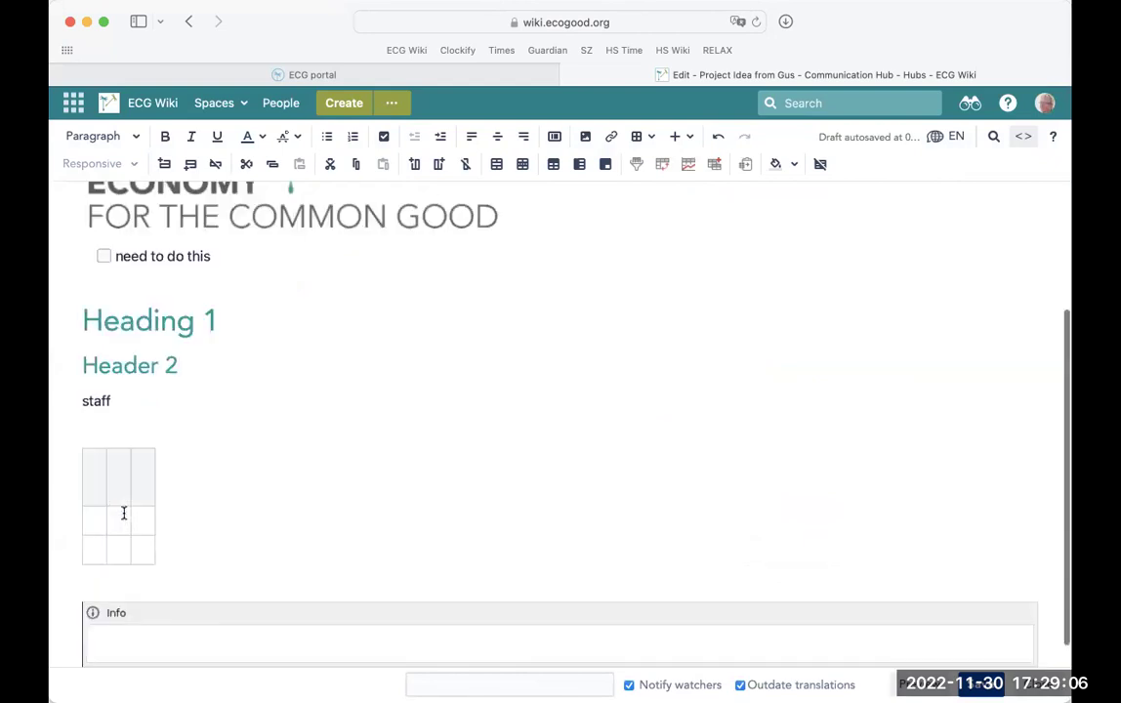
Enter the text "Watch out" in the Info box below the table.
{"action": "left_click", "coordinate": [128, 645]}
{"action": "type", "text": "Waht"}
{"action": "key", "text": "BackSpace"}
{"action": "key", "text": "BackSpace"}
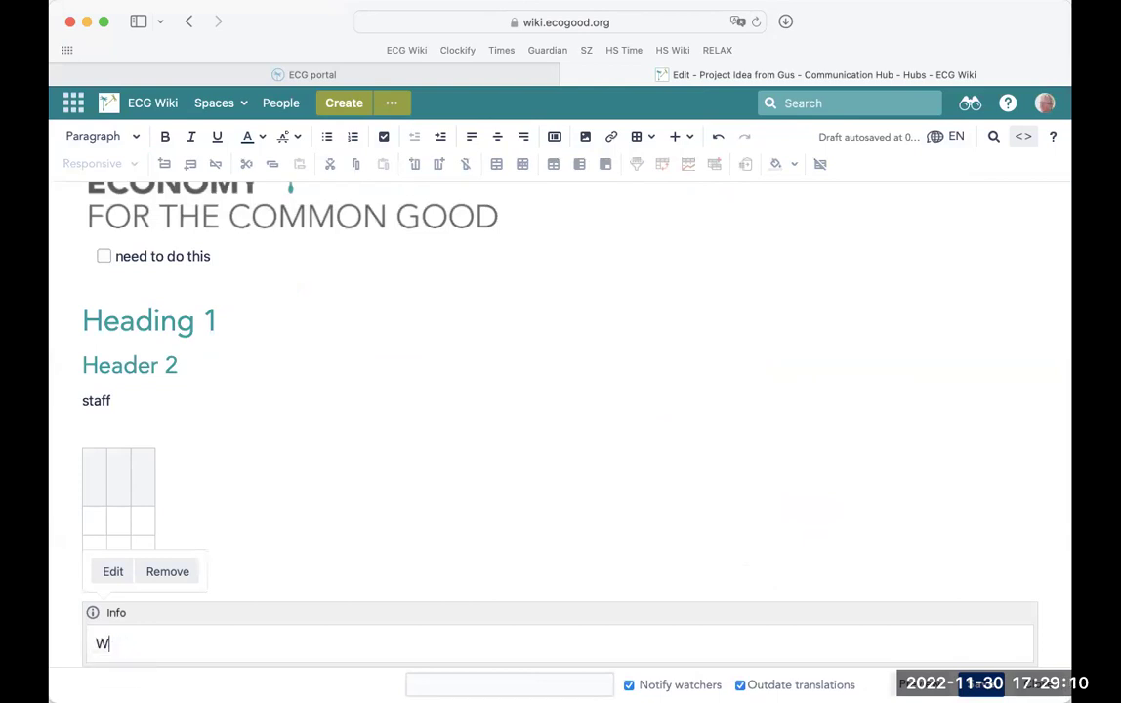
{"action": "type", "text": "tch out"}
Save the page and look over the published task, table and Info box.
{"action": "left_click", "coordinate": [928, 684]}
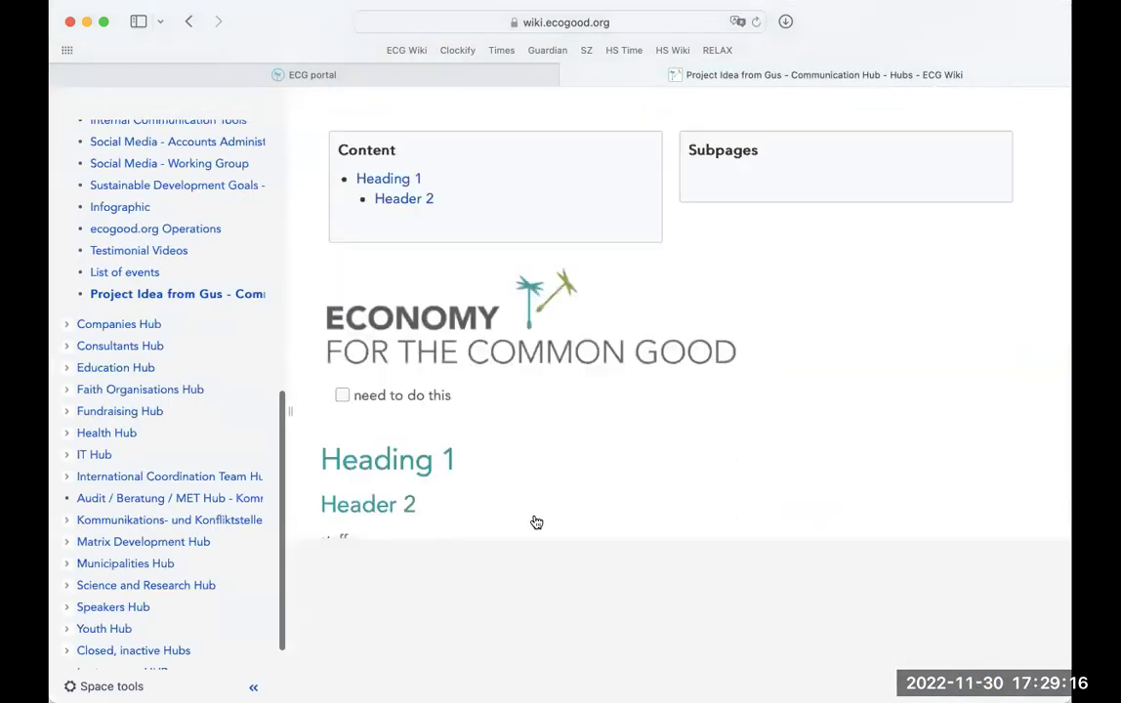
{"action": "scroll", "coordinate": [454, 567], "scroll_direction": "down", "scroll_amount": 3}
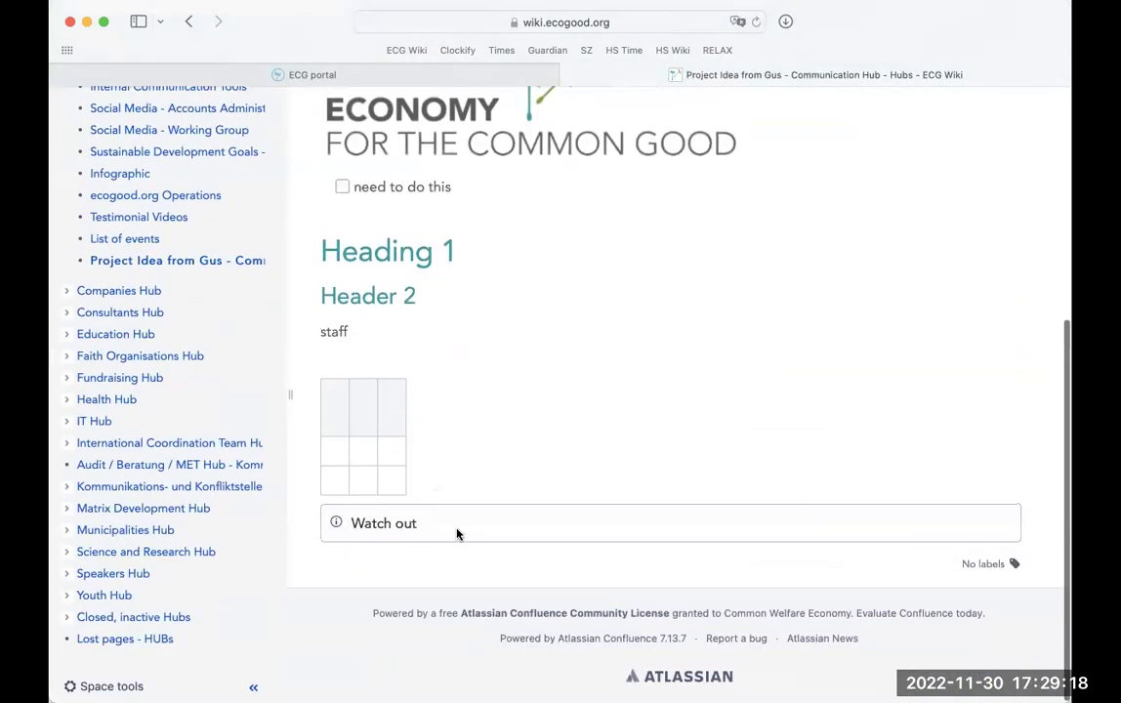
{"action": "scroll", "coordinate": [557, 357], "scroll_direction": "up", "scroll_amount": 5}
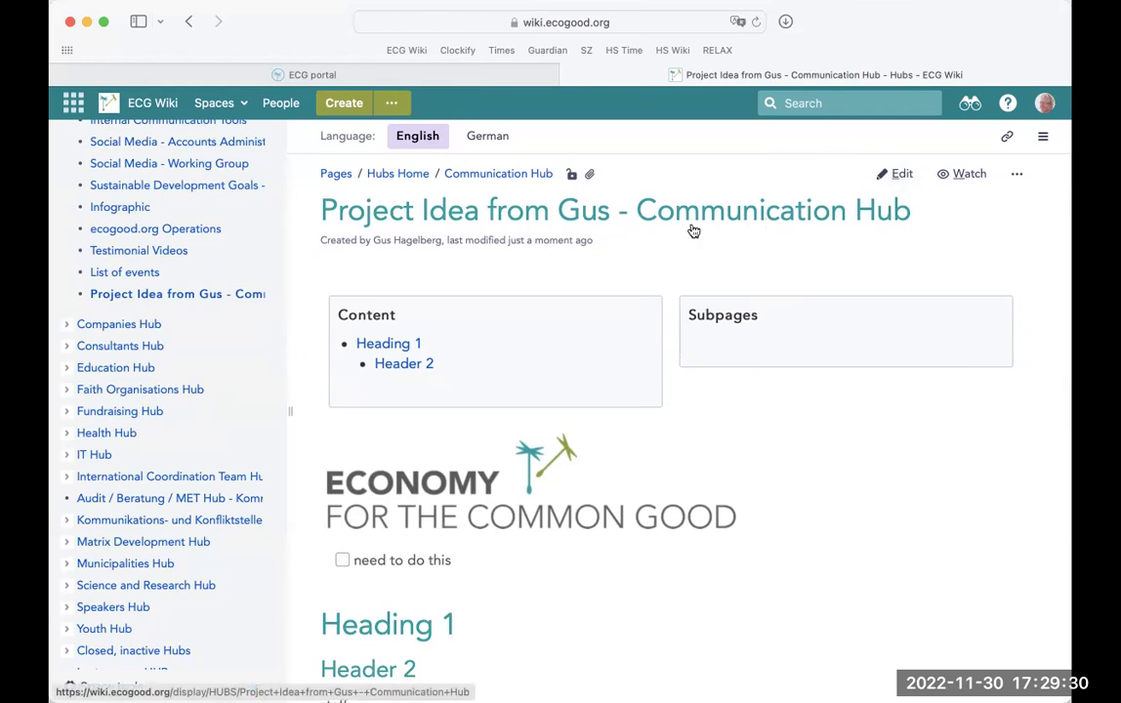
Turn on Watch page for the project idea page and close the watch options.
{"action": "left_click", "coordinate": [969, 179]}
{"action": "left_click", "coordinate": [823, 301]}
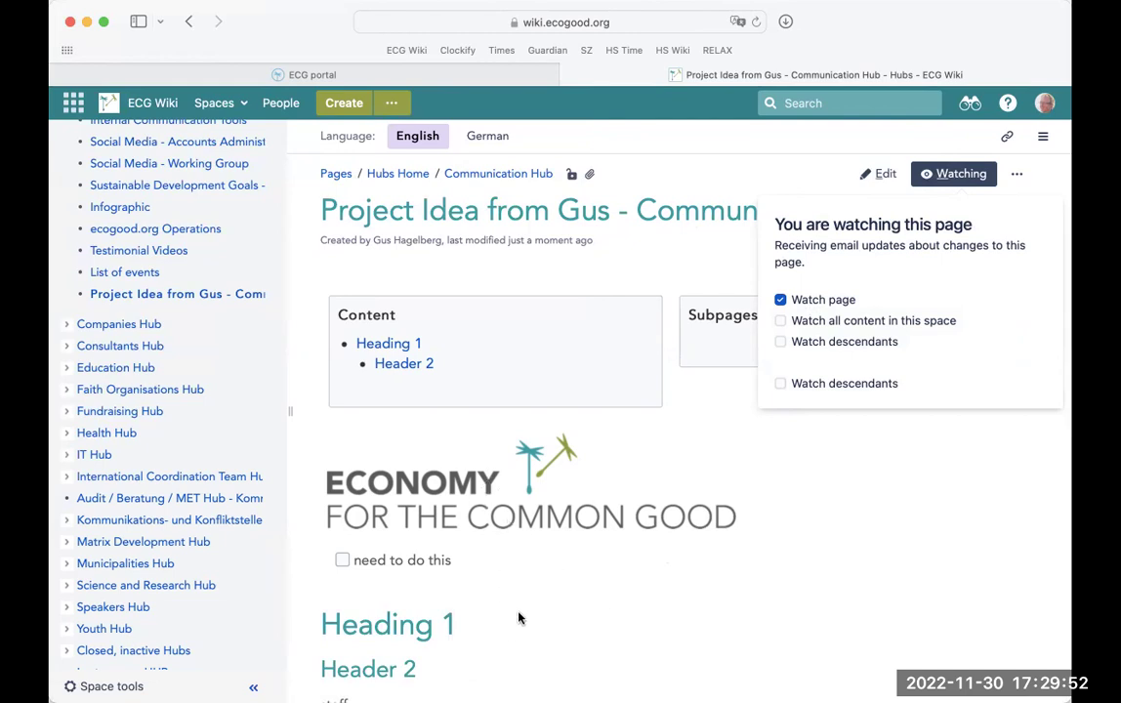
{"action": "left_click", "coordinate": [691, 266]}
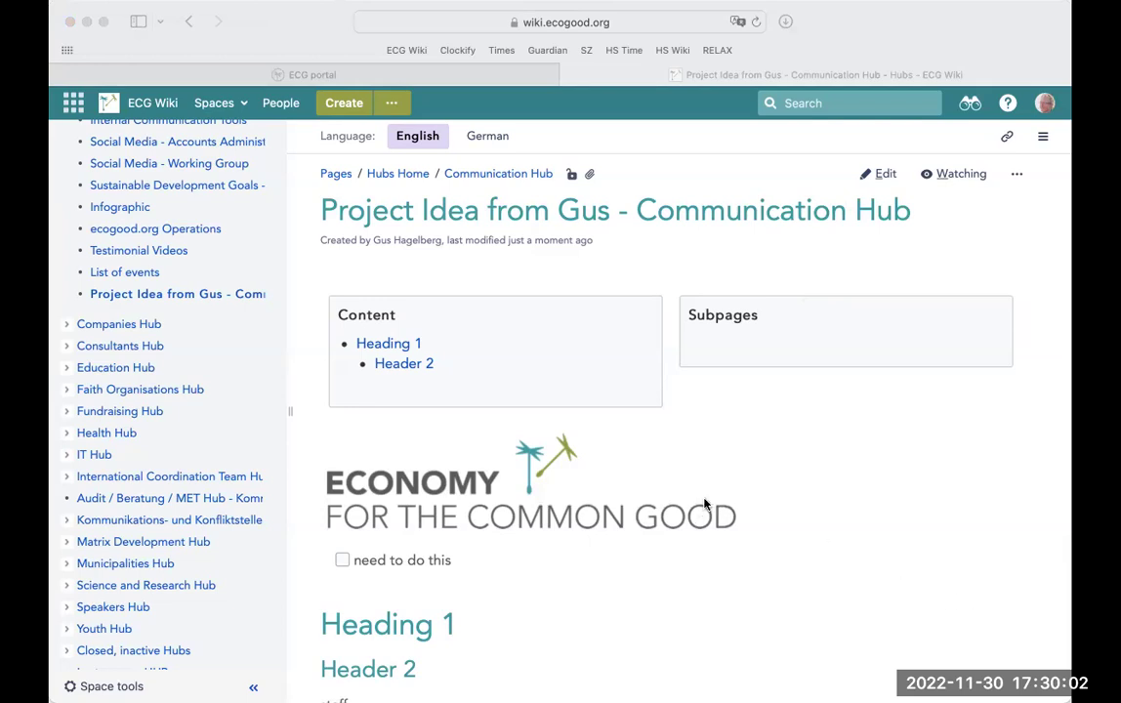
{"action": "left_click", "coordinate": [791, 498]}
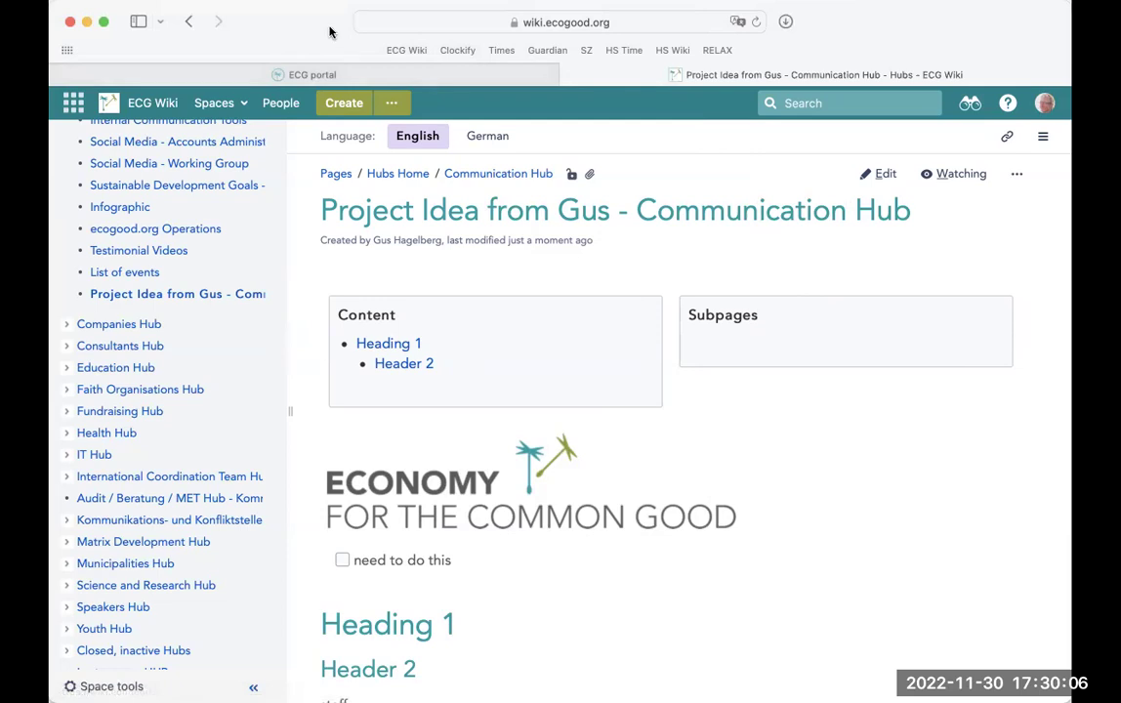
Go to the Public space through the Hubs space shortcuts.
{"action": "scroll", "coordinate": [221, 290], "scroll_direction": "up", "scroll_amount": 10}
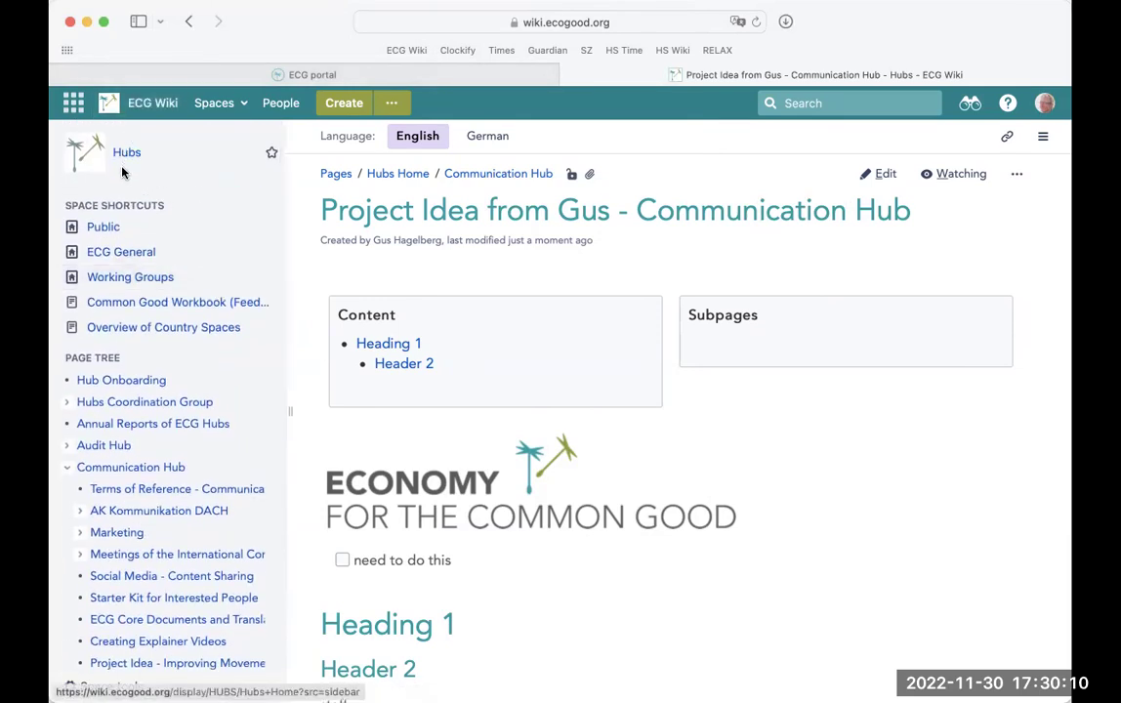
{"action": "left_click", "coordinate": [106, 227]}
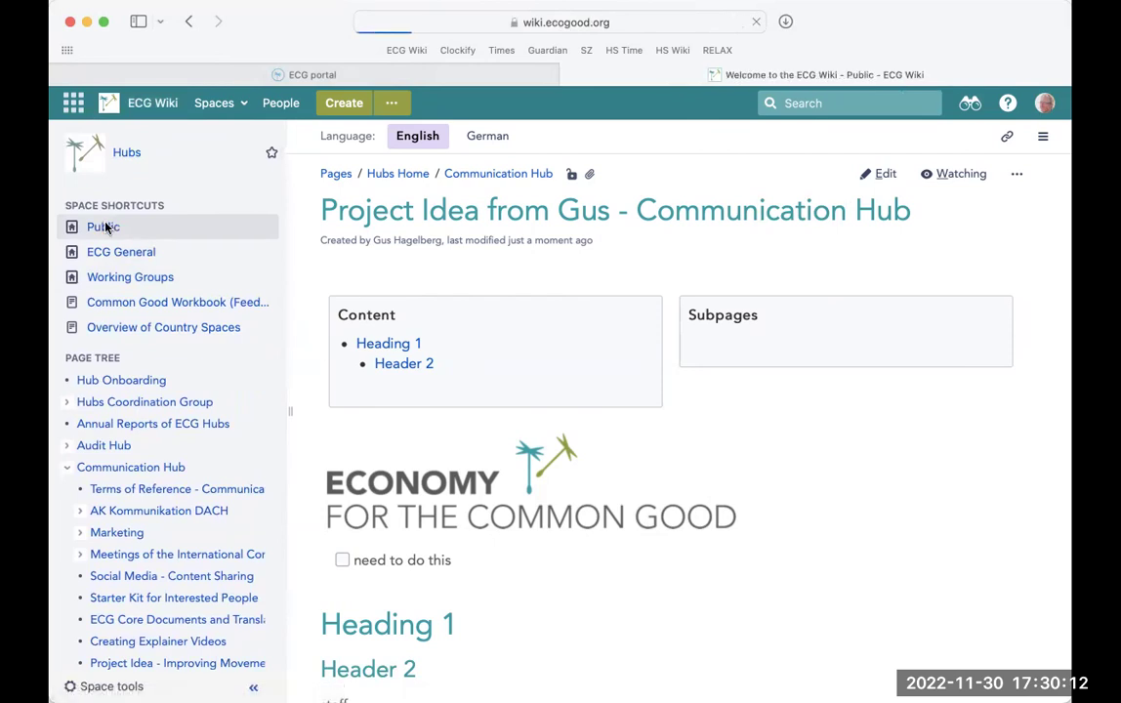